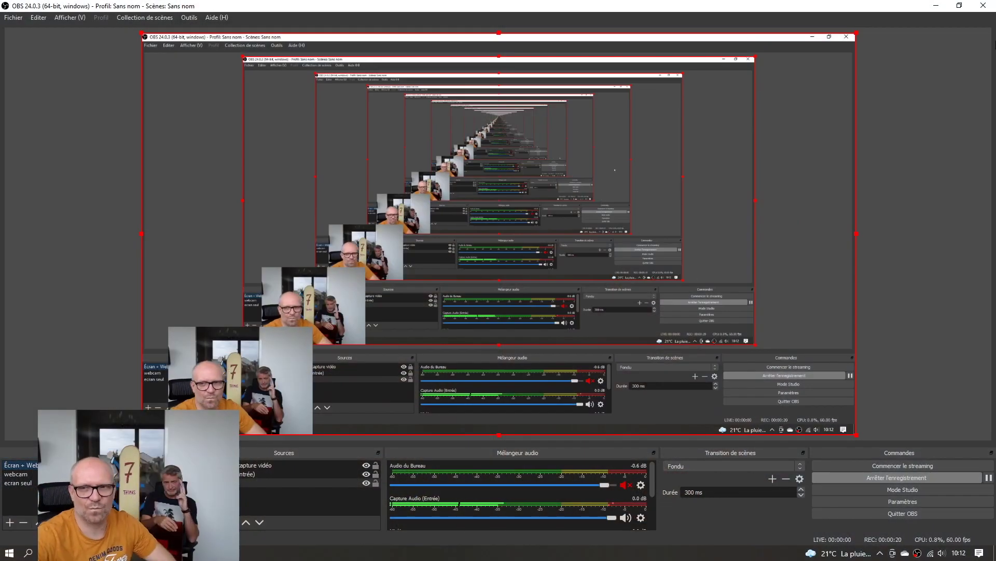
- Switch from OBS to the SketchUp model tuto VRAY A and look around the meeting table
{"action": "left_click", "coordinate": [948, 11]}
{"action": "left_click", "coordinate": [681, 5]}
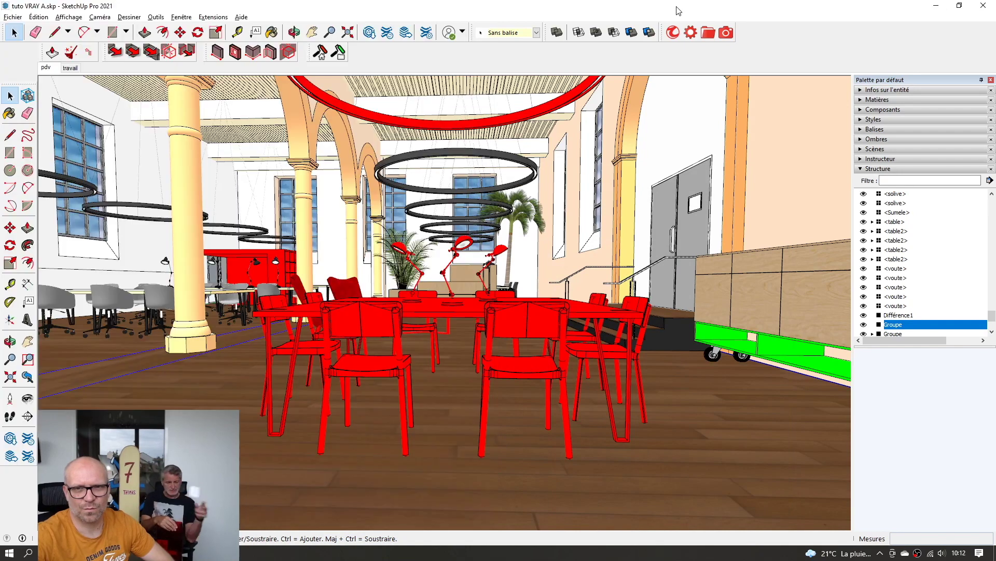
{"action": "mouse_move", "coordinate": [617, 322]}
{"action": "middle_mouse_down"}
{"action": "mouse_move", "coordinate": [608, 339]}
{"action": "mouse_move", "coordinate": [602, 332]}
{"action": "middle_mouse_up"}
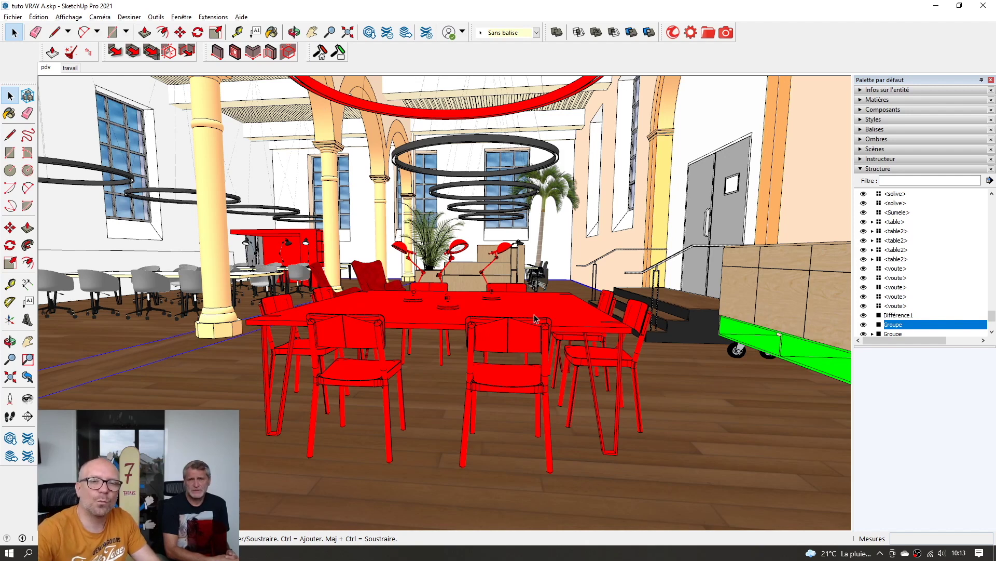
- Select the back wall, a chair at the table and the column to examine how each is organised in the model structure
{"action": "left_click", "coordinate": [294, 209]}
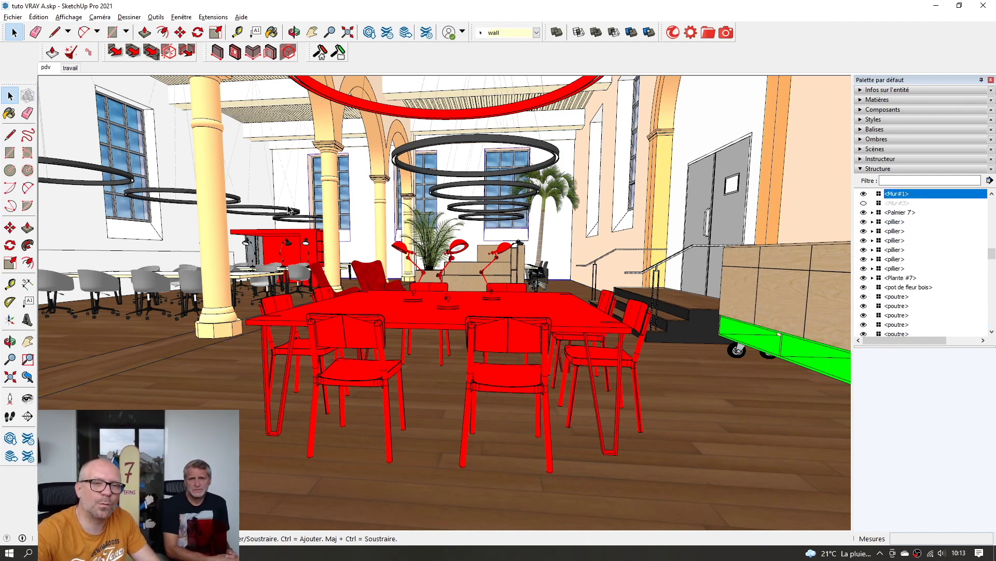
{"action": "left_click", "coordinate": [312, 234]}
{"action": "left_click", "coordinate": [328, 359]}
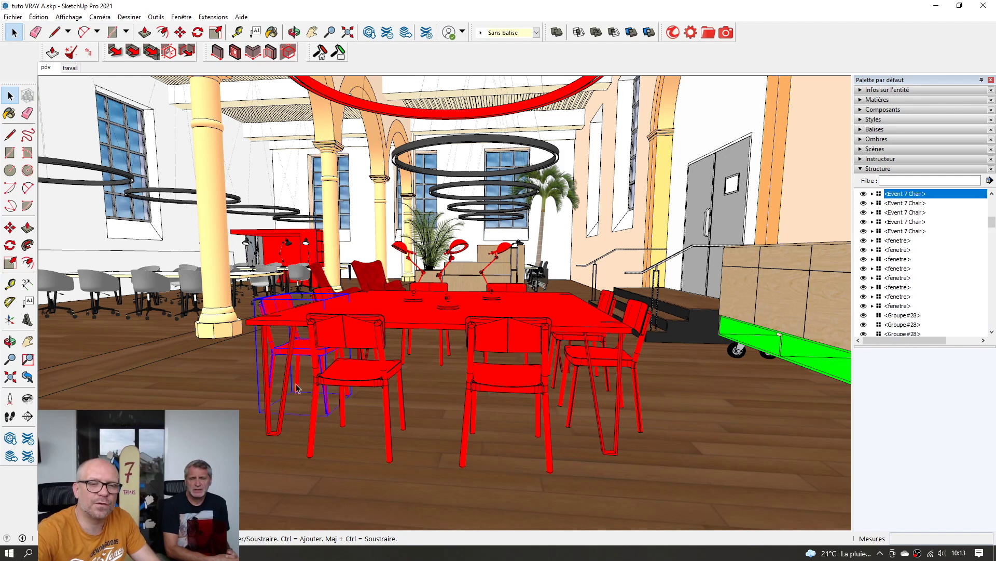
{"action": "left_click", "coordinate": [299, 389]}
{"action": "left_click", "coordinate": [223, 225]}
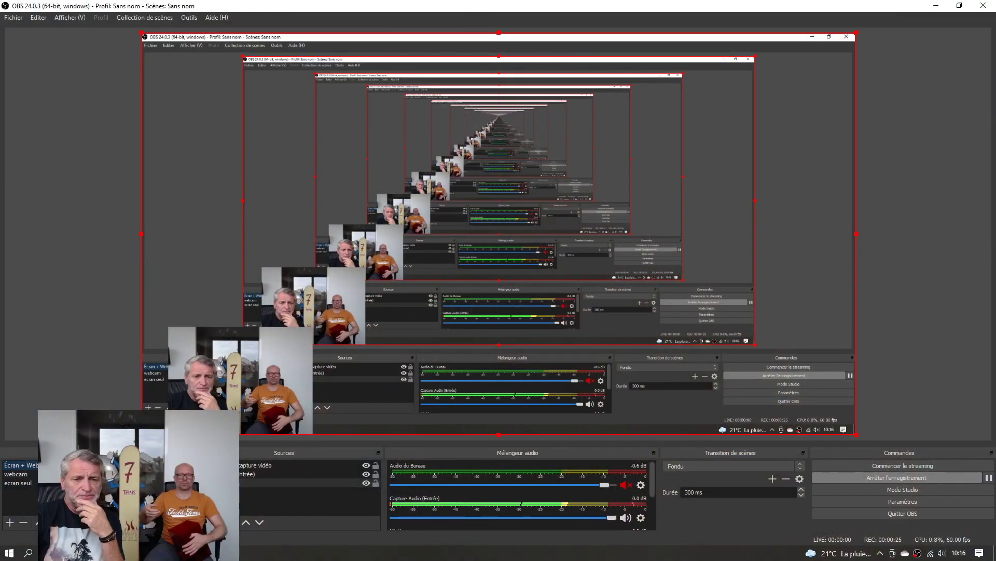
- Switch from OBS back to the SketchUp model
{"action": "key", "text": "alt+Tab"}
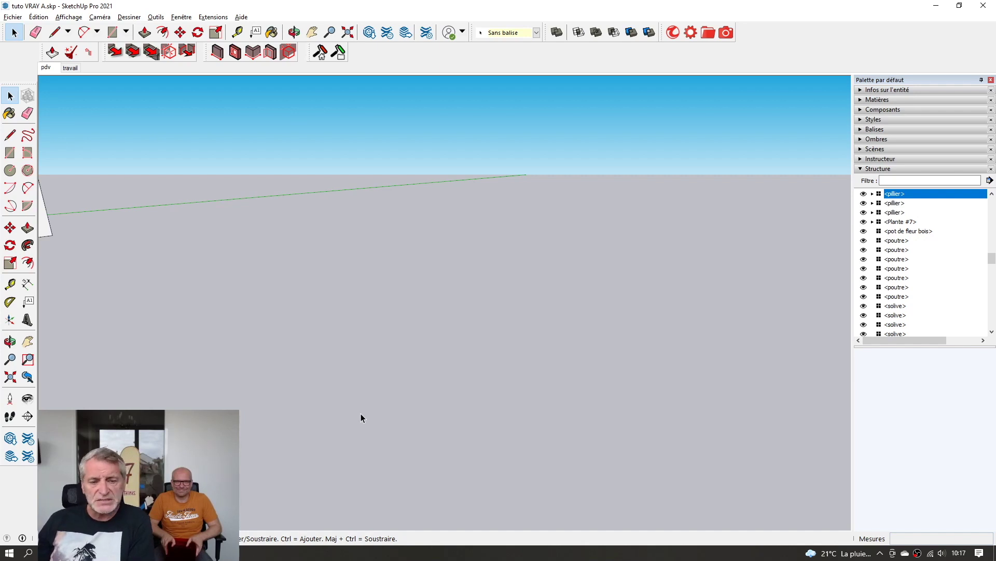
- Draw a rectangle on the empty ground outside the building and push/pull it up about 3750 mm into a box
{"action": "key", "text": "r"}
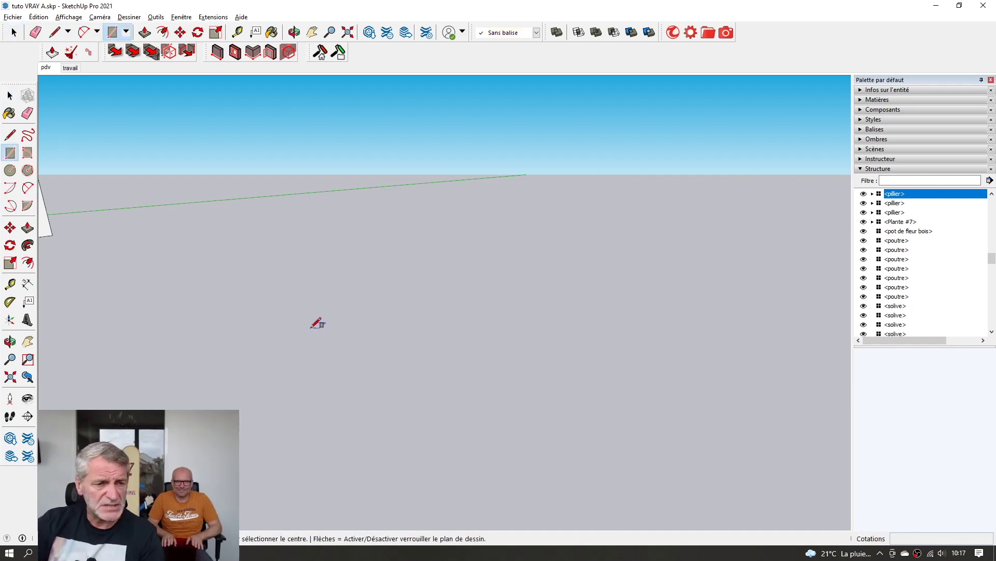
{"action": "left_click", "coordinate": [265, 403]}
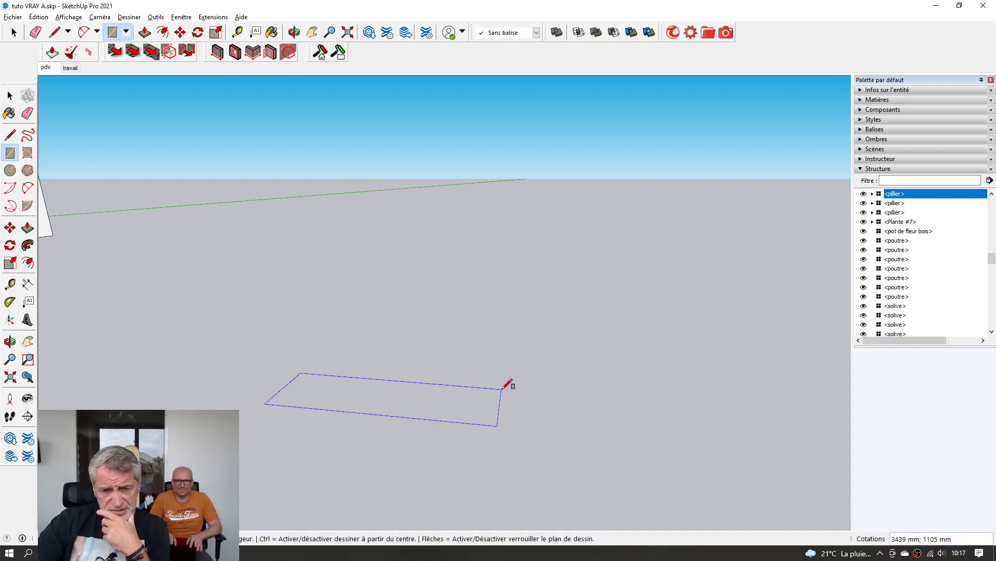
{"action": "left_click", "coordinate": [551, 377]}
{"action": "middle_click_drag", "start_coordinate": [554, 386], "coordinate": [537, 423]}
{"action": "key", "text": "p"}
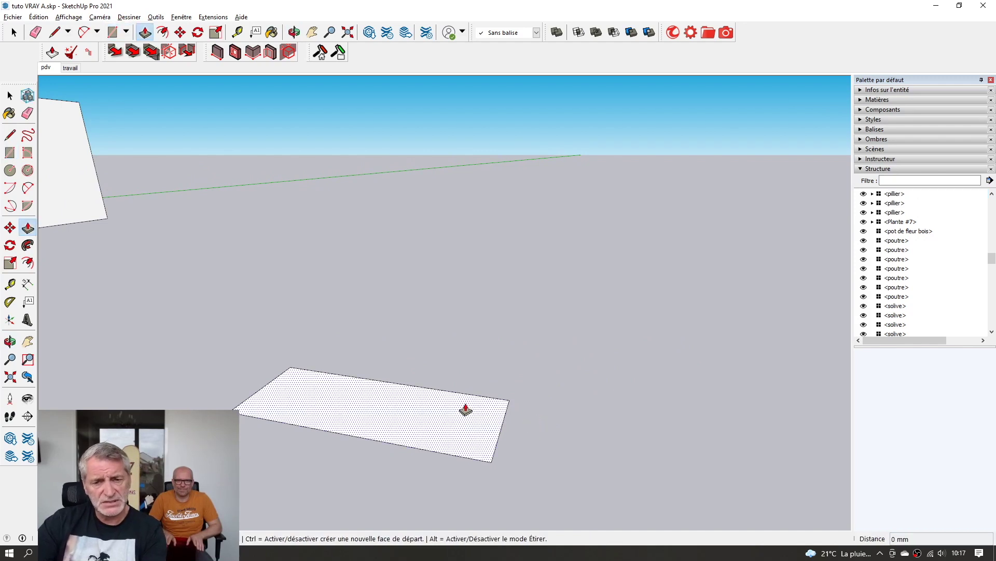
{"action": "left_click", "coordinate": [462, 412]}
{"action": "left_click", "coordinate": [488, 166]}
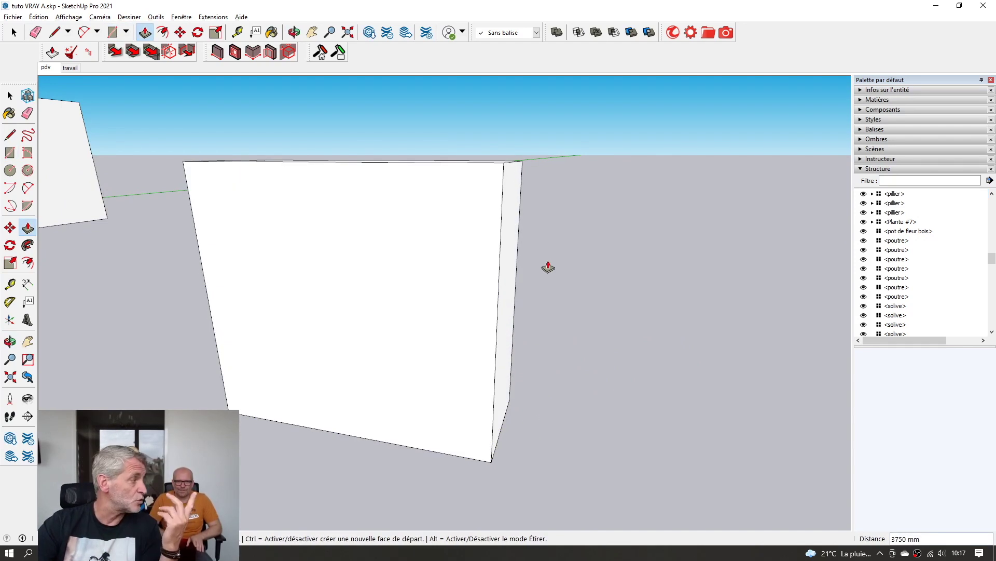
- Split the box's front face with a vertical line about 3750 mm long from its top edge to its bottom edge
{"action": "key", "text": "l"}
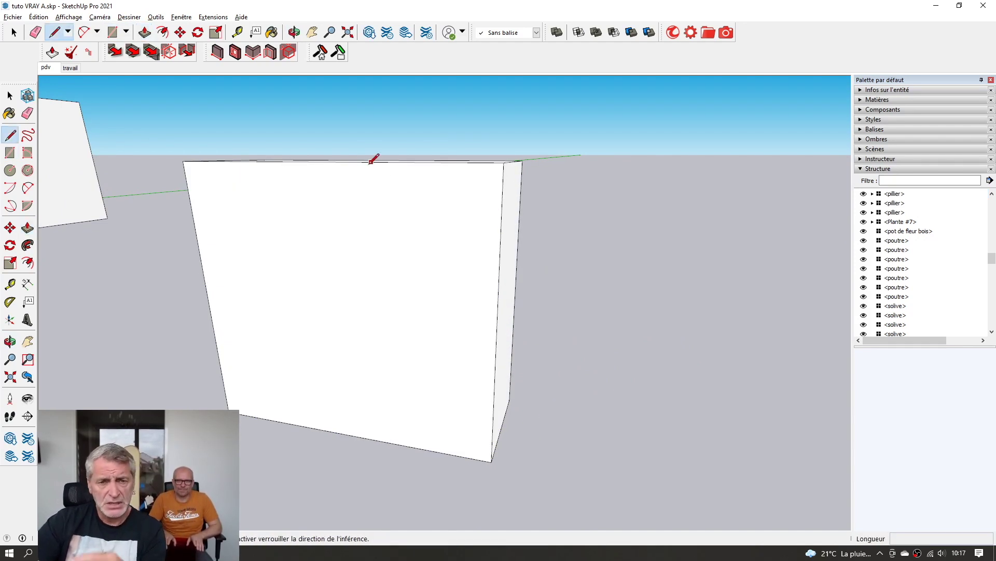
{"action": "left_click", "coordinate": [325, 161]}
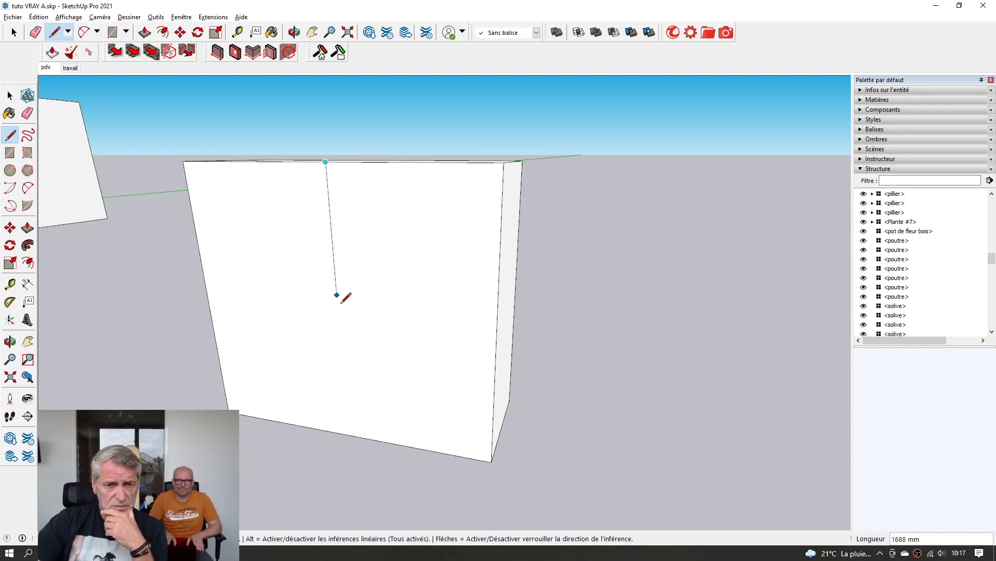
{"action": "left_click", "coordinate": [349, 434]}
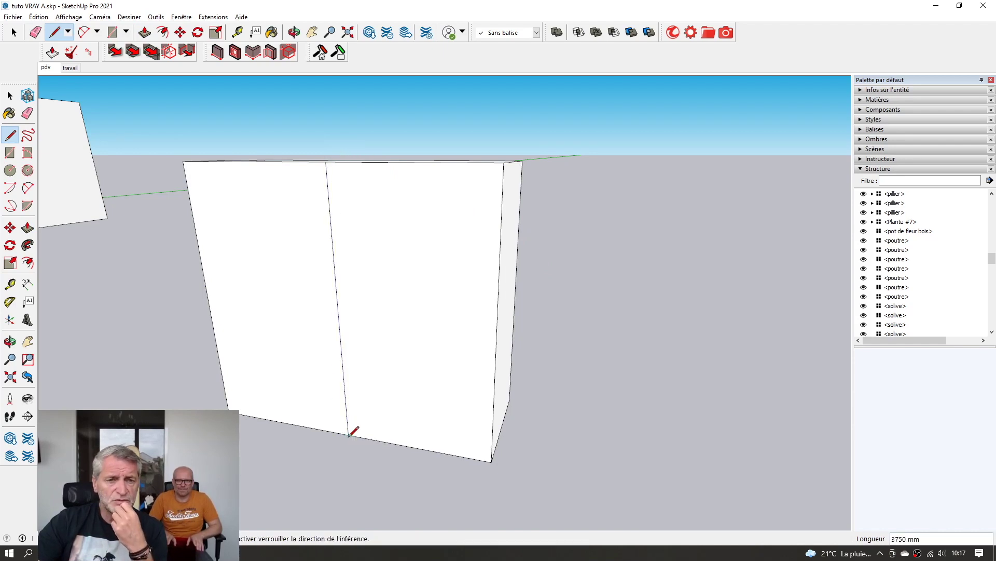
{"action": "middle_click_drag", "start_coordinate": [632, 350], "coordinate": [581, 367]}
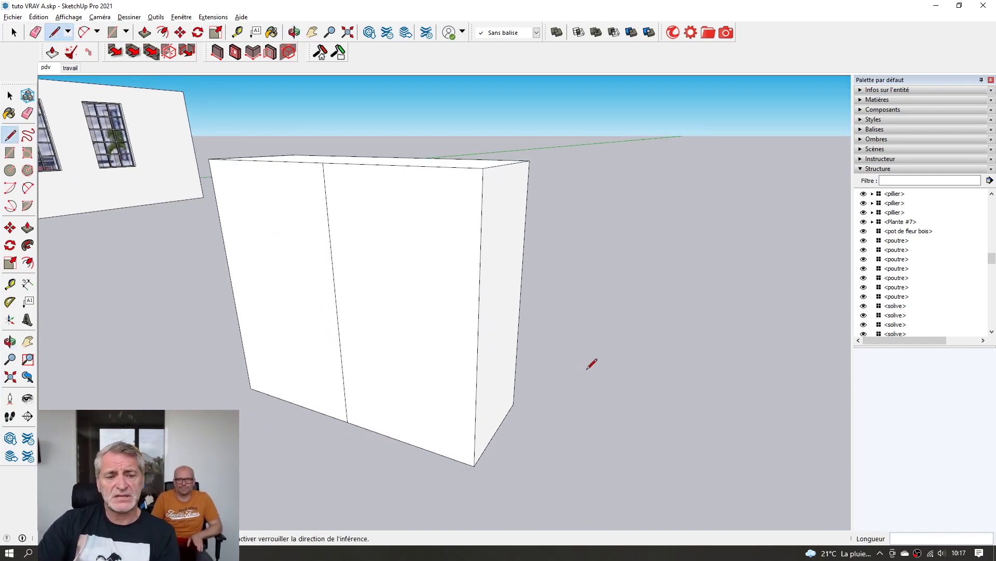
- Undo the dividing line, the extrusion and the rectangle of the box
{"action": "key", "text": "ctrl+z"}
{"action": "key", "text": "ctrl+z"}
{"action": "key", "text": "ctrl+z"}
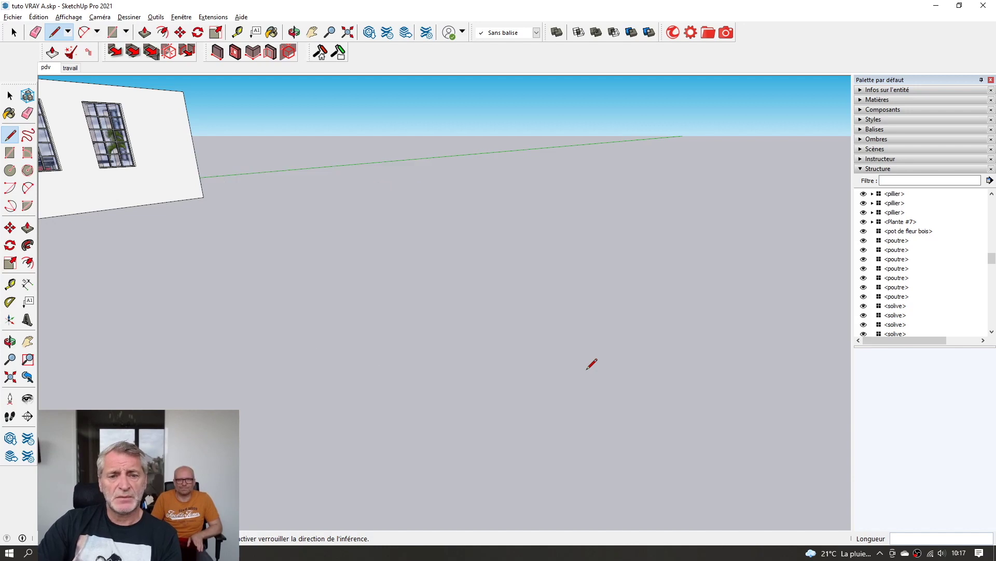
{"action": "scroll", "coordinate": [597, 337], "scroll_direction": "down", "scroll_amount": 1}
{"action": "scroll", "coordinate": [602, 331], "scroll_direction": "up", "scroll_amount": 2}
{"action": "left_click", "coordinate": [340, 390]}
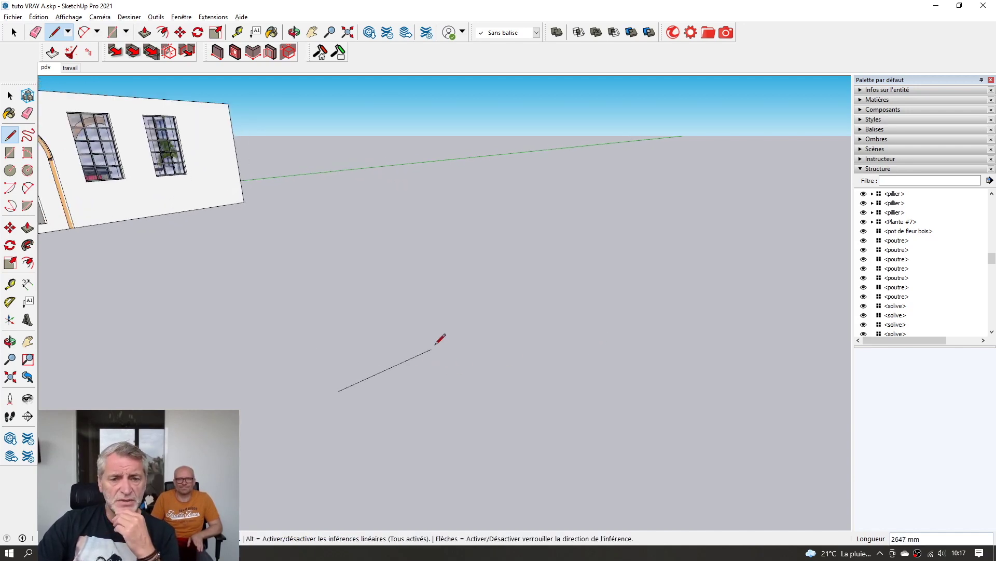
{"action": "key", "text": "Escape"}
- Draw a narrow rectangle on the ground and push/pull it upward into a tall upright side panel
{"action": "key", "text": "r"}
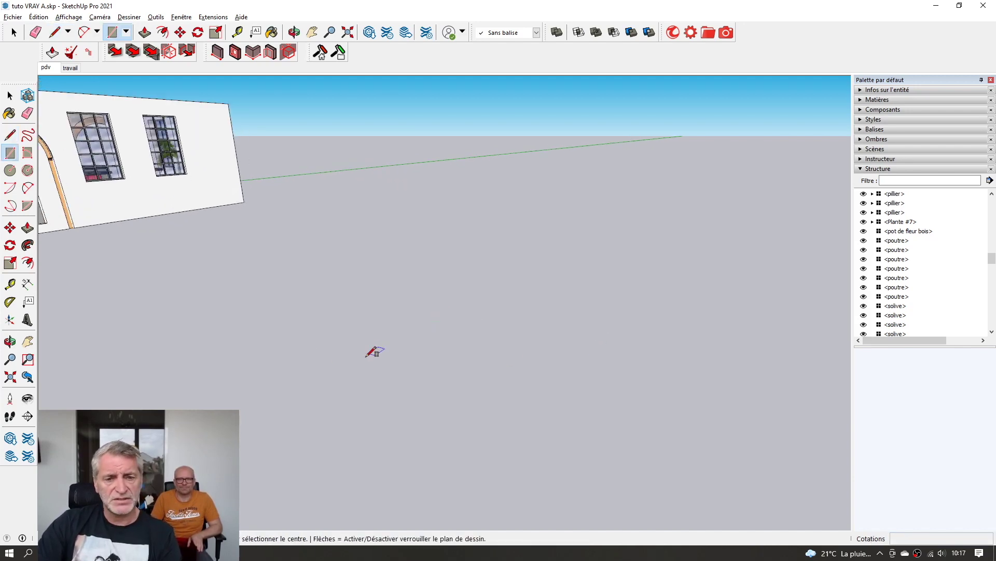
{"action": "left_click", "coordinate": [430, 312]}
{"action": "key", "text": "p"}
{"action": "left_click", "coordinate": [412, 334]}
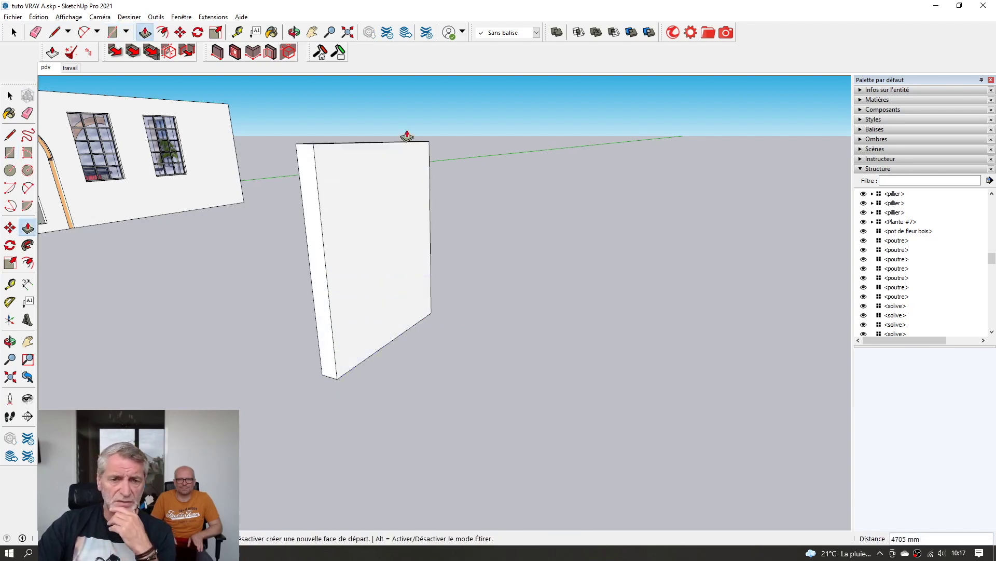
- Turn the whole upright panel into a component named joue
{"action": "key", "text": "space"}
{"action": "triple_click", "coordinate": [376, 239]}
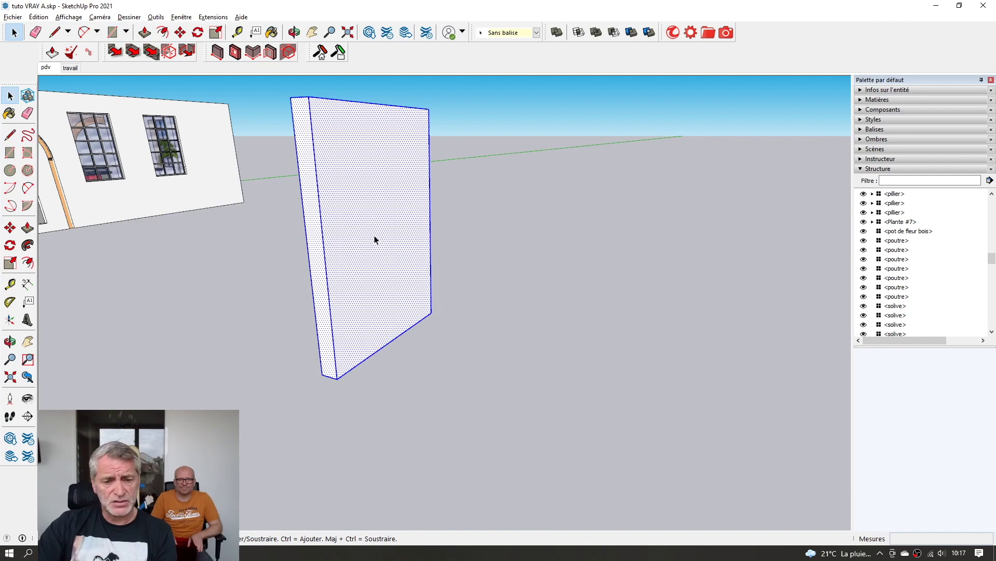
{"action": "type", "text": "gh"}
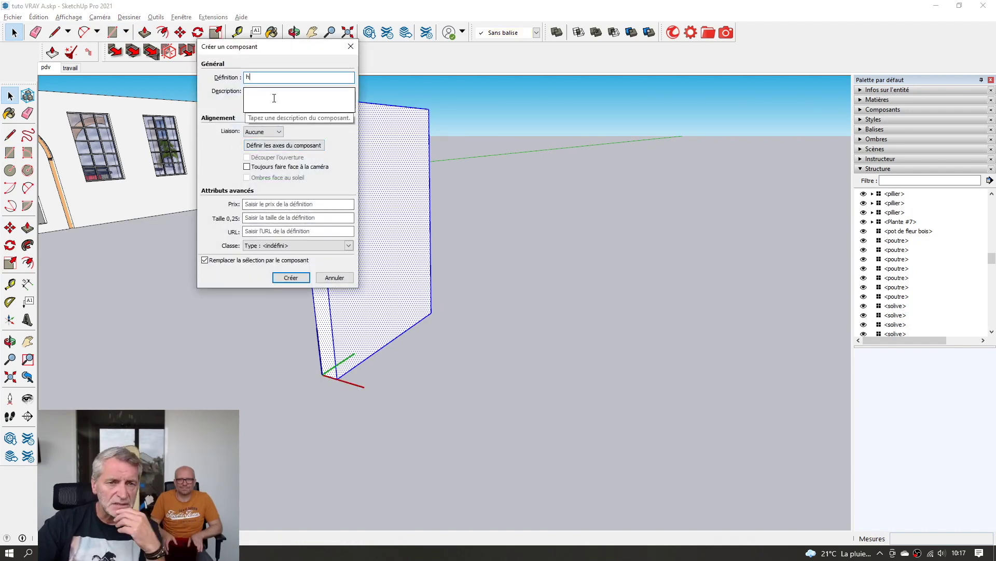
{"action": "key", "text": "BackSpace"}
{"action": "type", "text": "joue"}
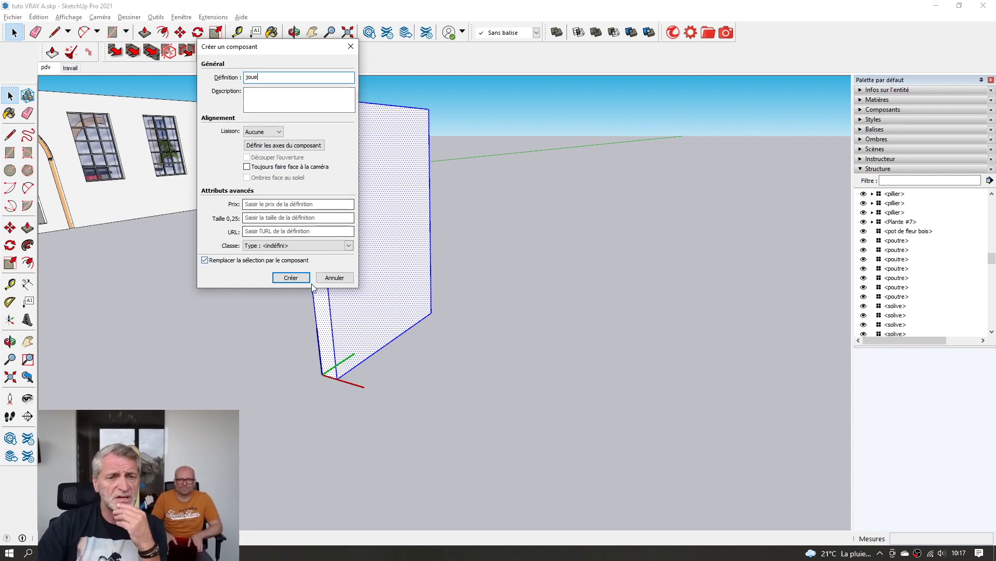
{"action": "left_click", "coordinate": [300, 278]}
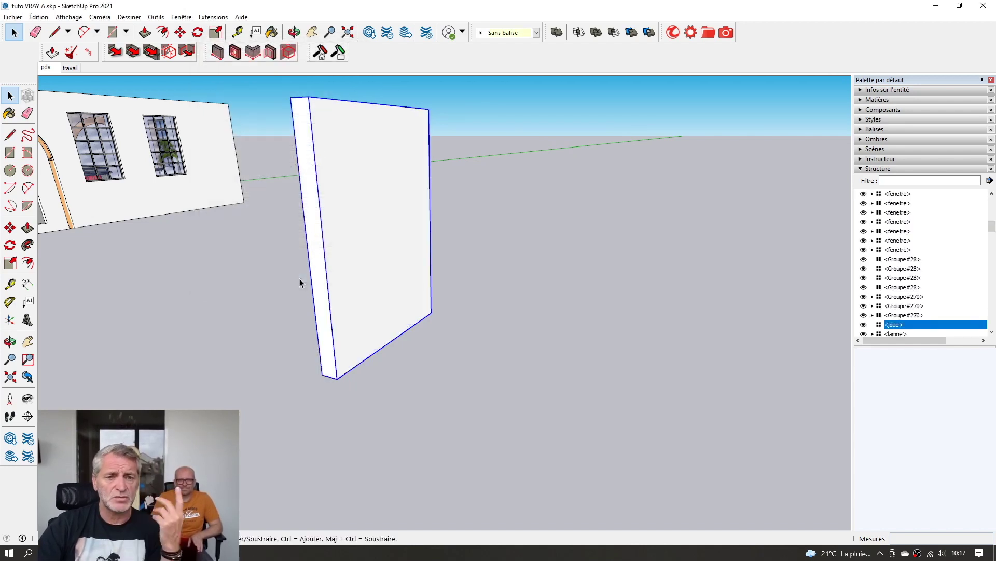
- Copy the joue panel about 4454 mm along the red axis to form the opposite side
{"action": "key", "text": "m"}
{"action": "left_click", "coordinate": [339, 380]}
{"action": "left_click", "coordinate": [554, 444]}
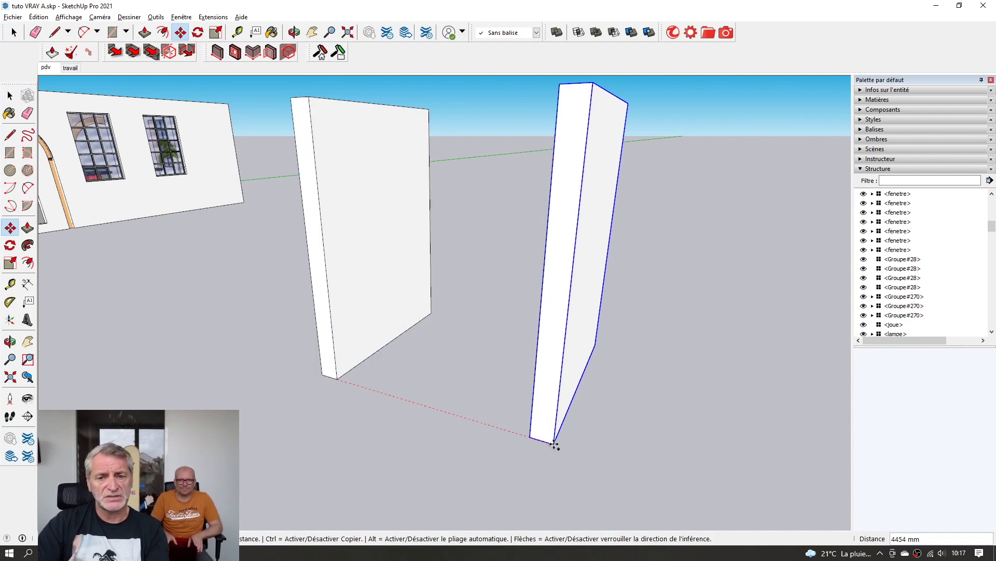
- Draw a rectangle of about 4058 x 4024 mm on the ground between the two side panels and extrude it up about 209 mm
{"action": "key", "text": "r"}
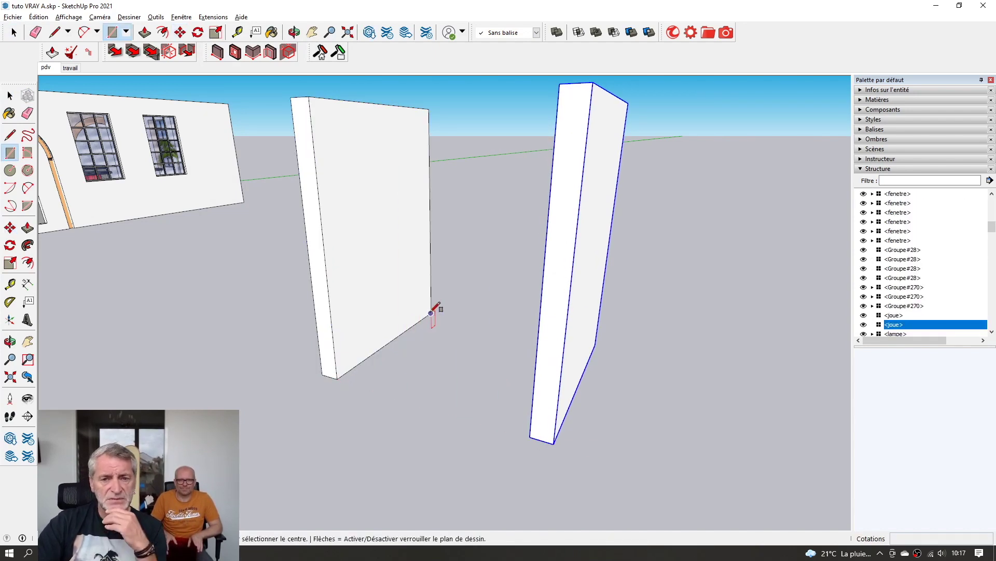
{"action": "left_click", "coordinate": [431, 313]}
{"action": "left_click", "coordinate": [530, 436]}
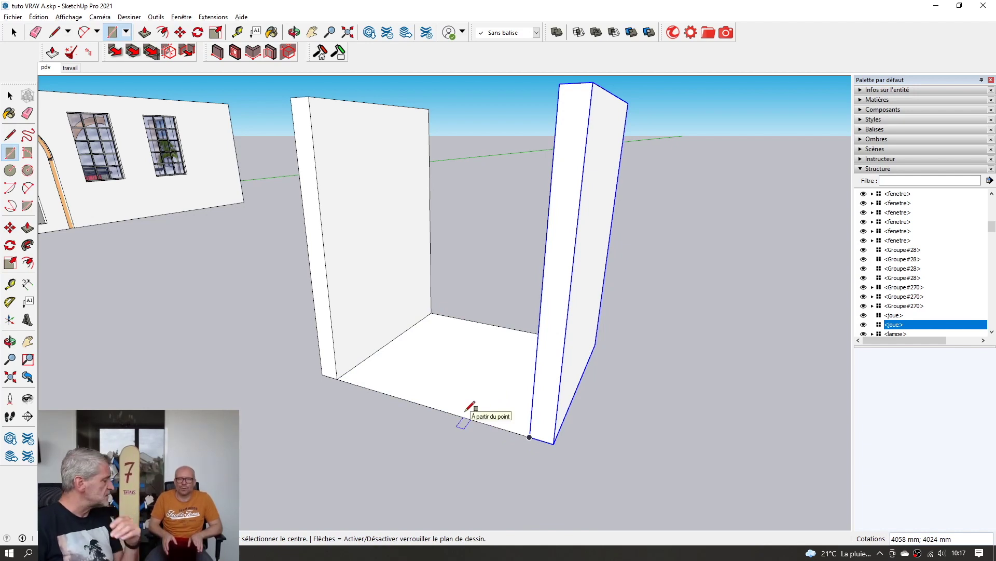
{"action": "key", "text": "p"}
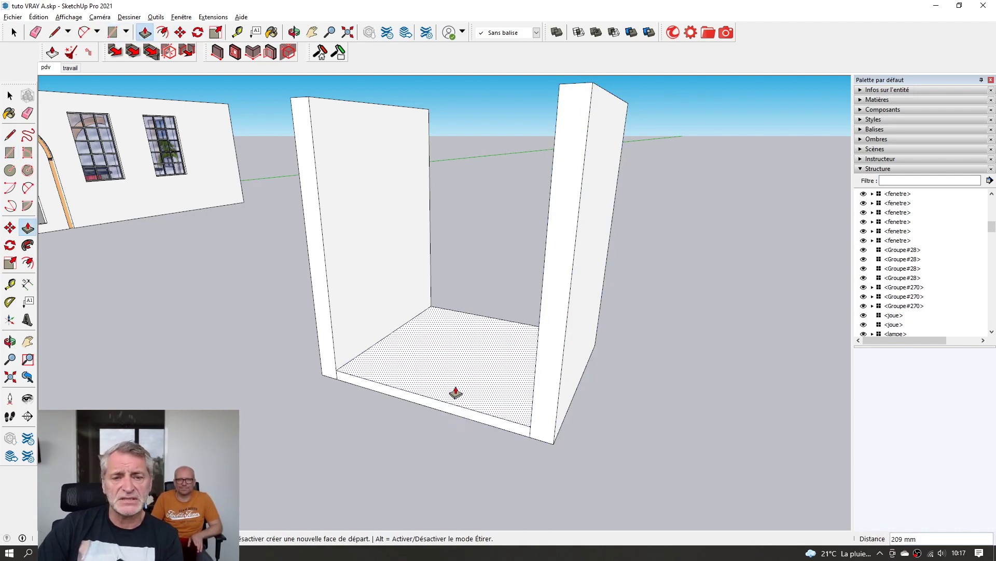
- Turn the bottom board between the side panels into a component named traverse
{"action": "key", "text": "space"}
{"action": "left_click_drag", "start_coordinate": [322, 273], "coordinate": [606, 491]}
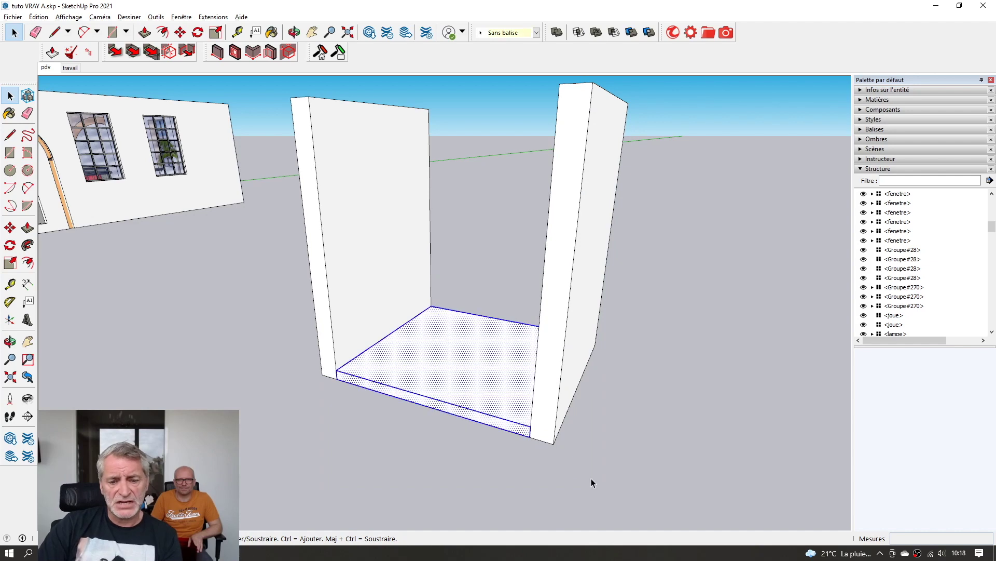
{"action": "key", "text": "g"}
{"action": "type", "text": "traverse"}
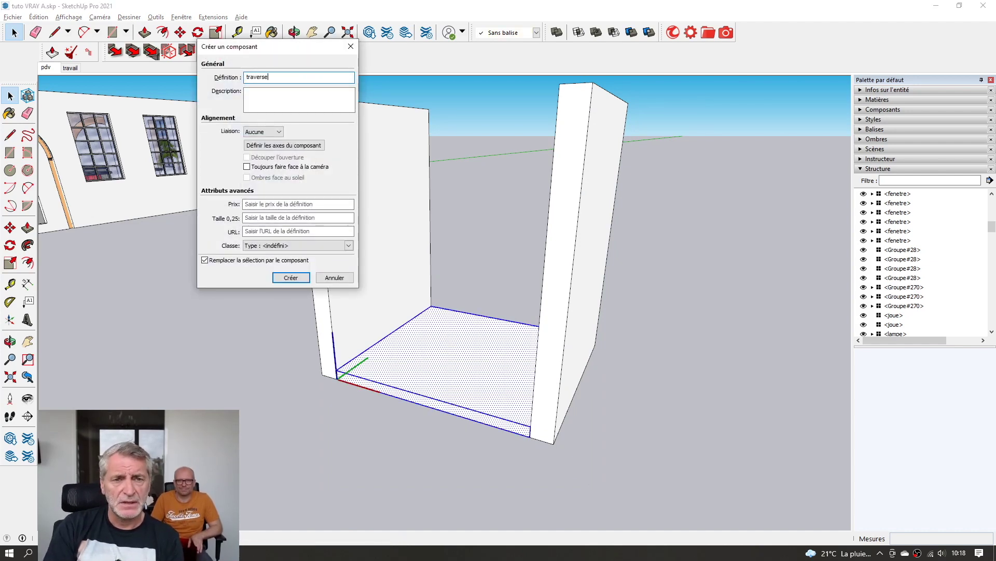
{"action": "key", "text": "Return"}
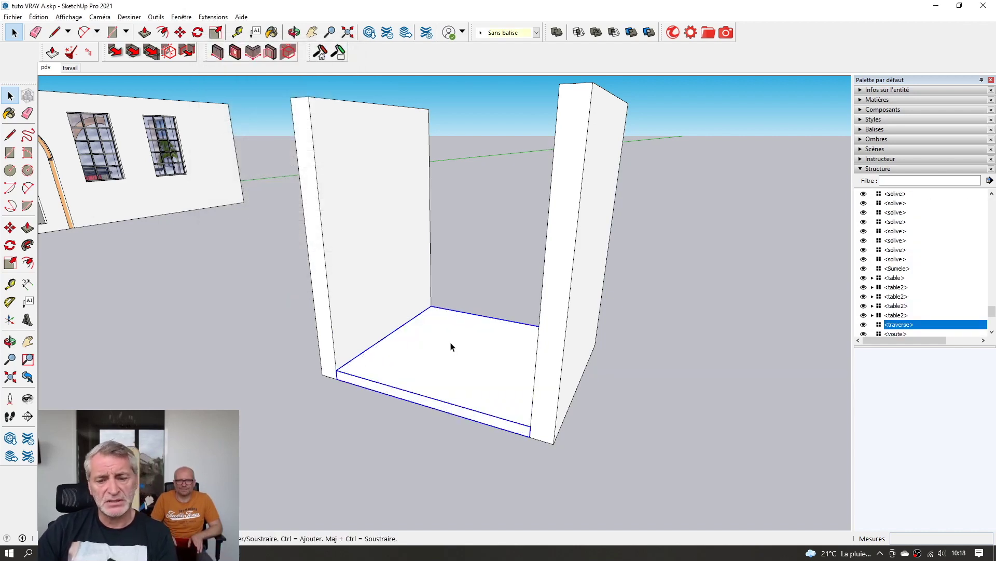
- Copy the traverse board about 5046 mm up to the top of the side panels and divide the copy by 2 for a middle shelf
{"action": "key", "text": "m"}
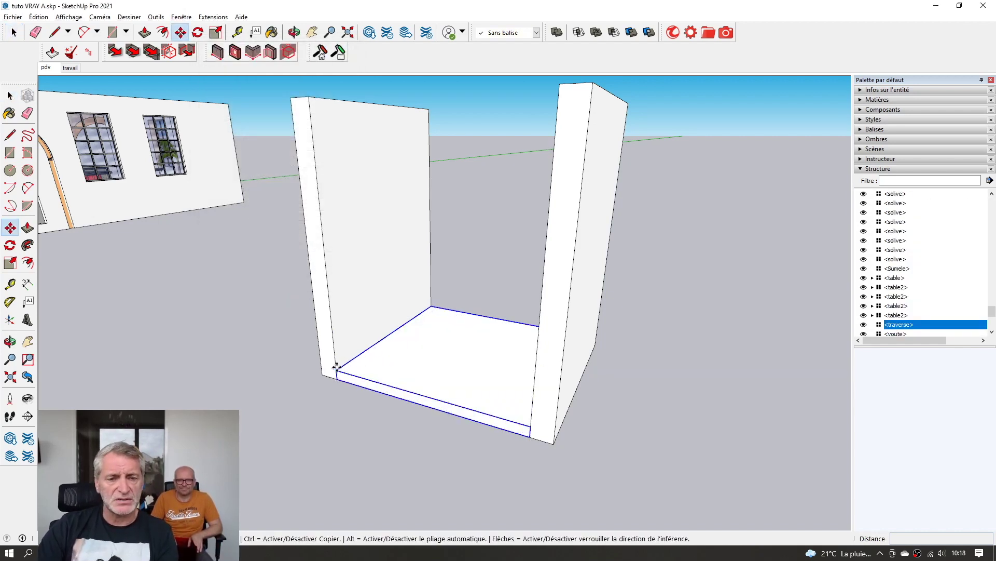
{"action": "left_click", "coordinate": [336, 368]}
{"action": "key", "text": "ctrl"}
{"action": "left_click", "coordinate": [312, 98]}
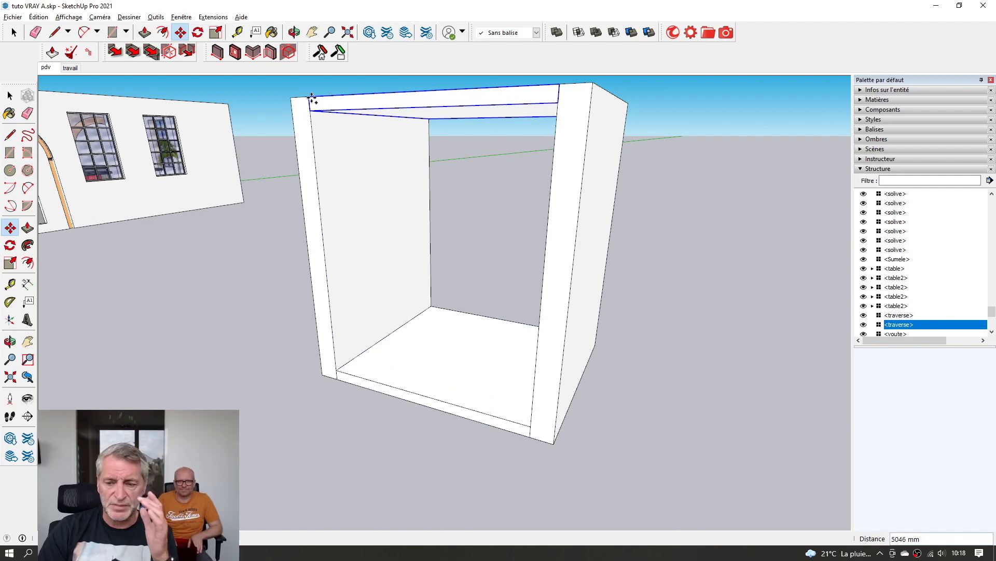
{"action": "type", "text": "/2"}
{"action": "key", "text": "Return"}
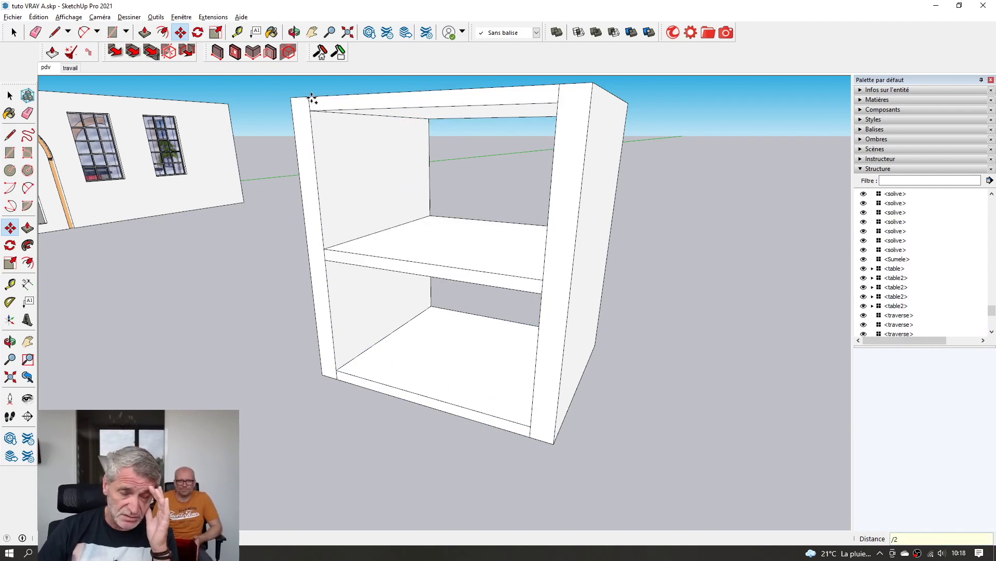
{"action": "scroll", "coordinate": [340, 268], "scroll_direction": "down", "scroll_amount": 2}
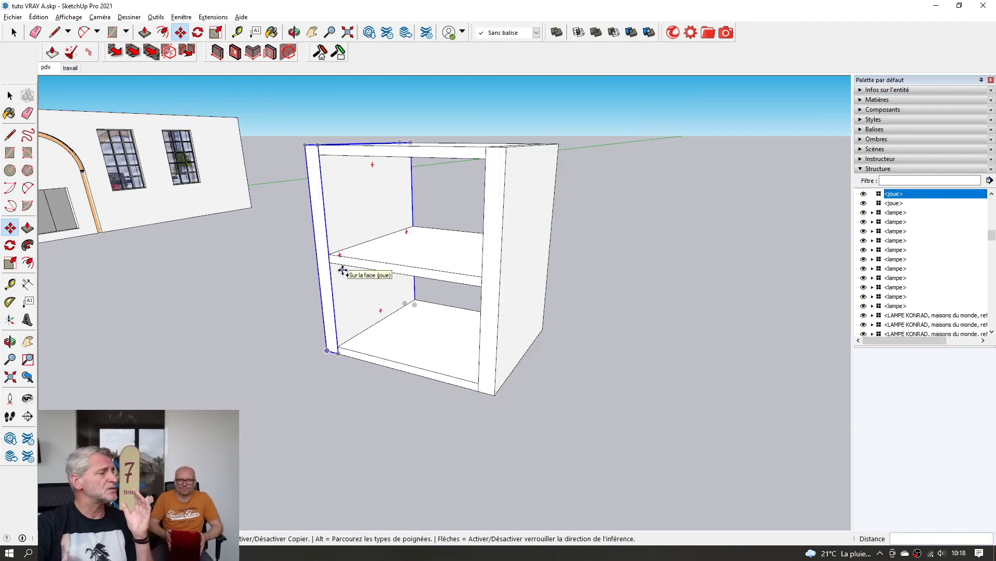
{"action": "scroll", "coordinate": [429, 243], "scroll_direction": "down", "scroll_amount": 1}
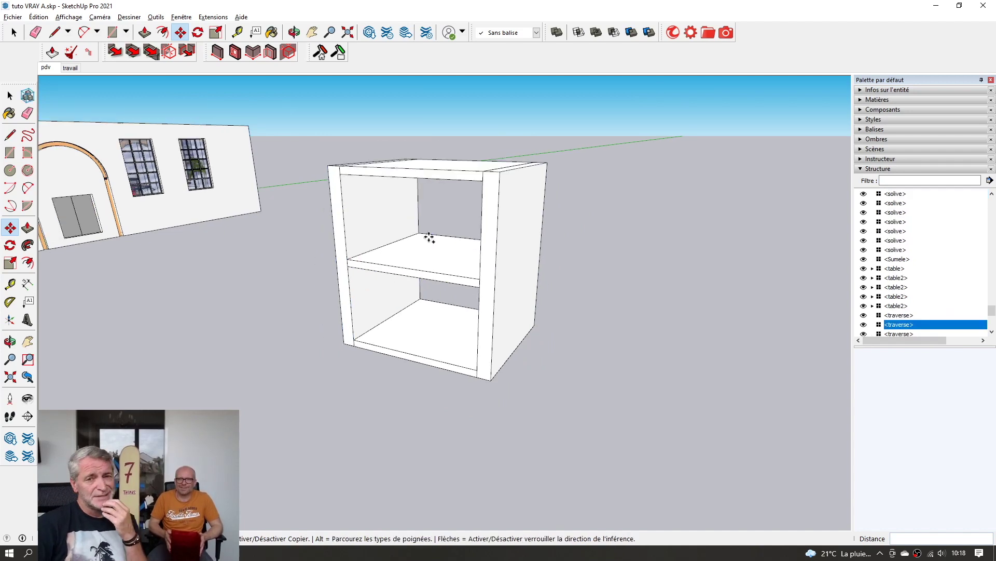
{"action": "scroll", "coordinate": [407, 223], "scroll_direction": "up", "scroll_amount": 2}
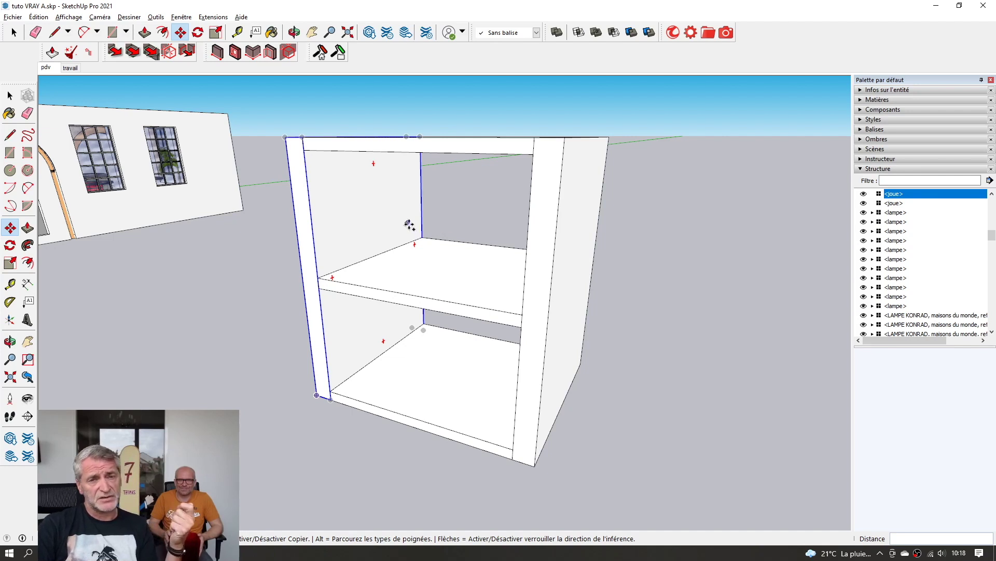
- Dimension the front outer height of the shelf unit's side panel and move the dimension farther out from the unit
{"action": "scroll", "coordinate": [528, 344], "scroll_direction": "down", "scroll_amount": 1}
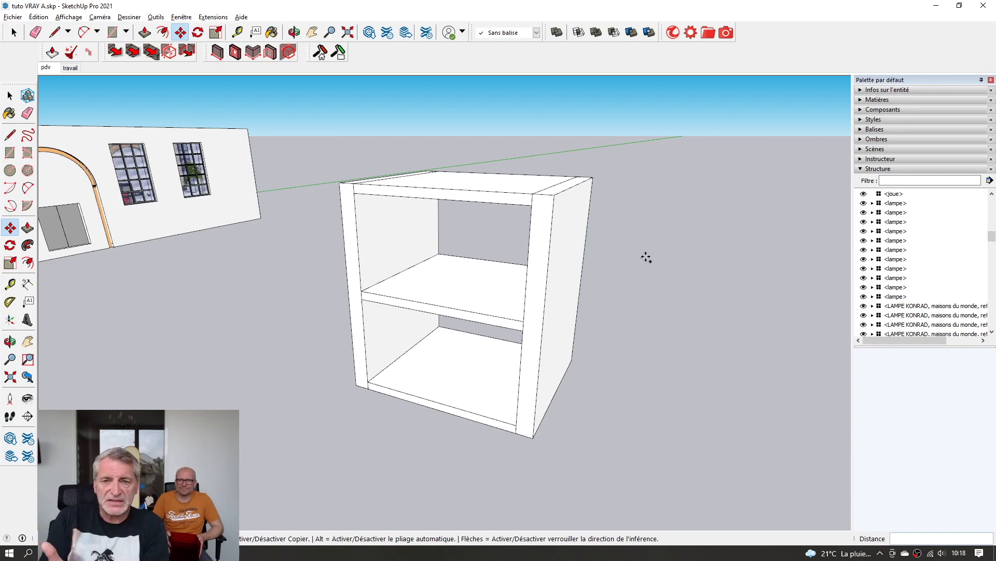
{"action": "mouse_move", "coordinate": [441, 332]}
{"action": "middle_mouse_down"}
{"action": "mouse_move", "coordinate": [447, 344]}
{"action": "mouse_move", "coordinate": [578, 327]}
{"action": "mouse_move", "coordinate": [428, 332]}
{"action": "middle_mouse_up"}
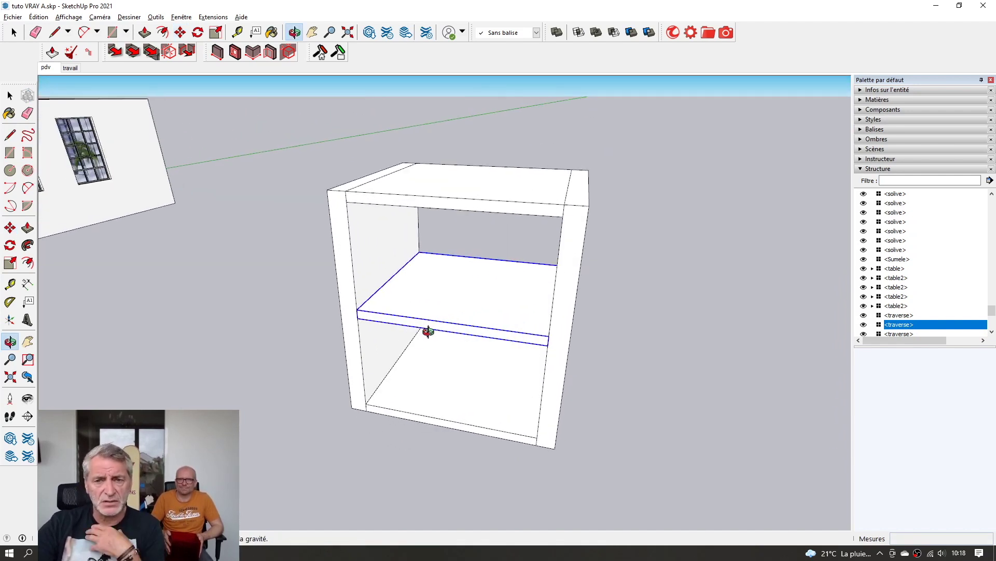
{"action": "left_click", "coordinate": [28, 284]}
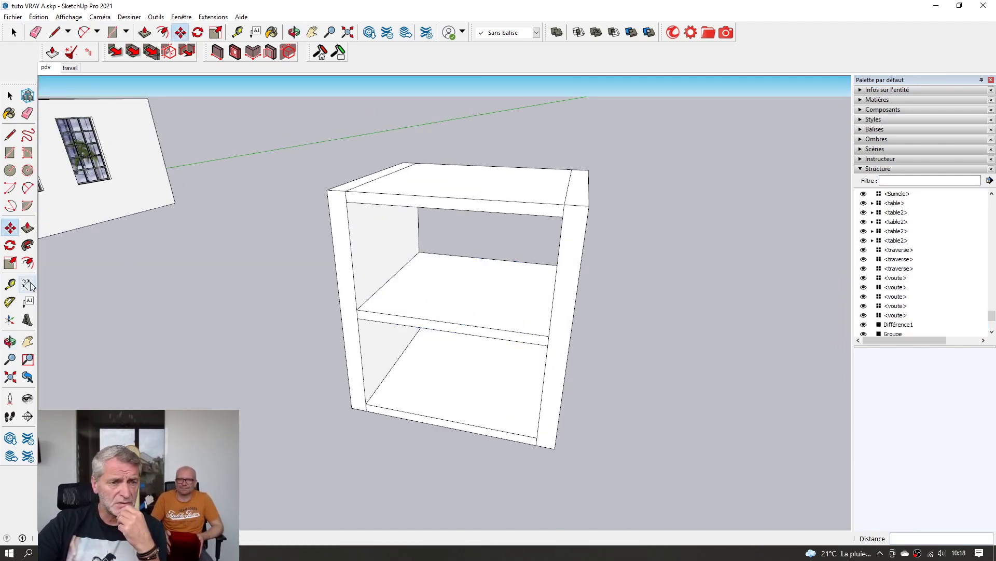
{"action": "left_click", "coordinate": [589, 206]}
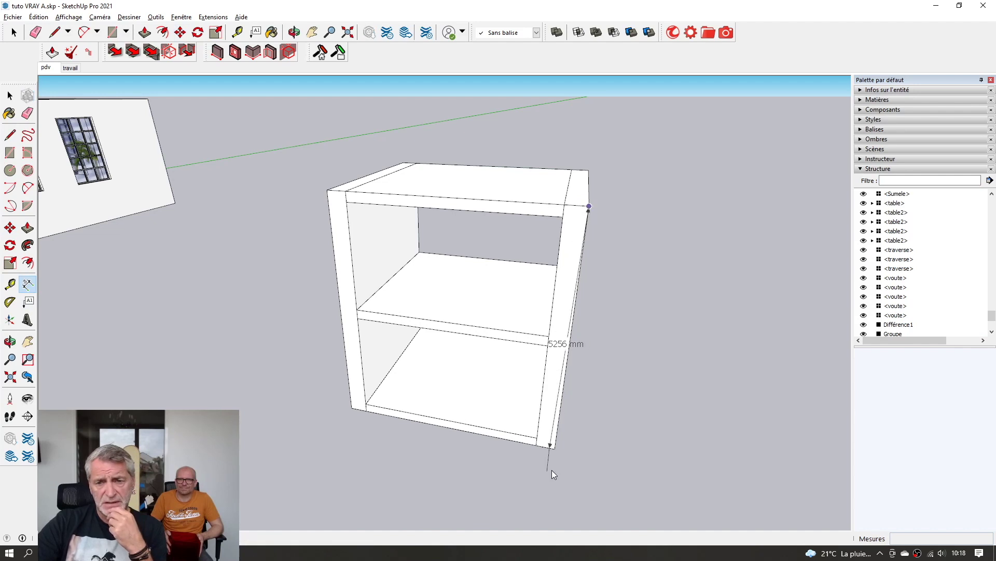
{"action": "left_click", "coordinate": [553, 447]}
{"action": "left_click", "coordinate": [577, 440]}
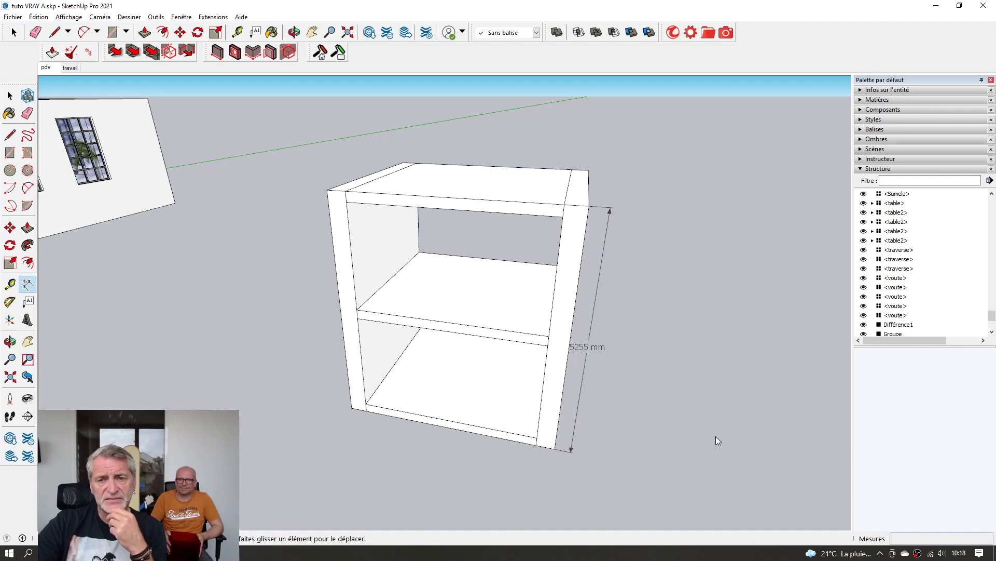
{"action": "left_click_drag", "start_coordinate": [599, 346], "coordinate": [674, 347]}
{"action": "middle_click_drag", "start_coordinate": [674, 353], "coordinate": [623, 340]}
{"action": "scroll", "coordinate": [646, 344], "scroll_direction": "down", "scroll_amount": 3}
{"action": "middle_click_drag", "start_coordinate": [485, 384], "coordinate": [568, 359]}
{"action": "scroll", "coordinate": [709, 329], "scroll_direction": "up", "scroll_amount": 3}
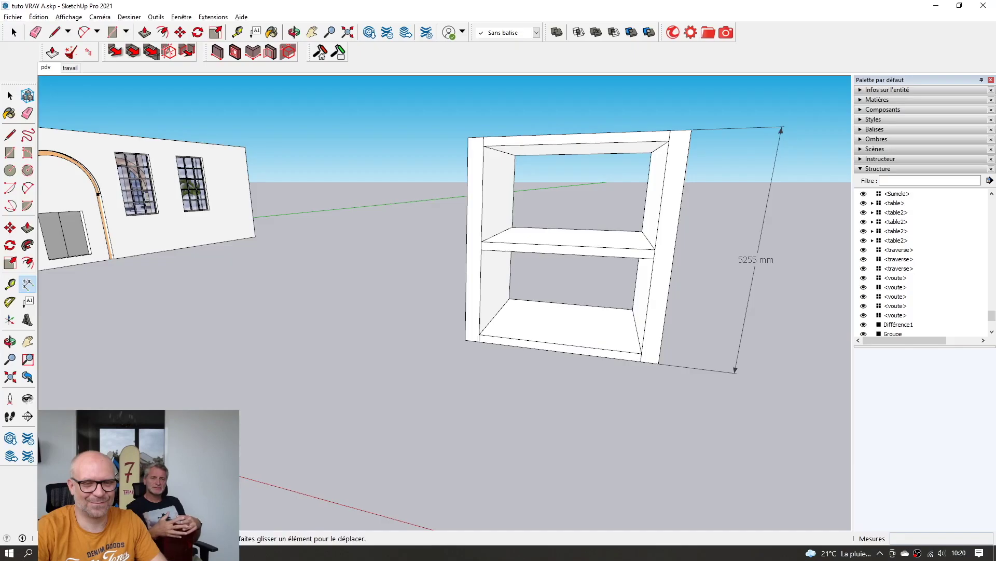
- Delete the whole shelf unit together with its height dimension
{"action": "middle_click_drag", "start_coordinate": [463, 344], "coordinate": [637, 426]}
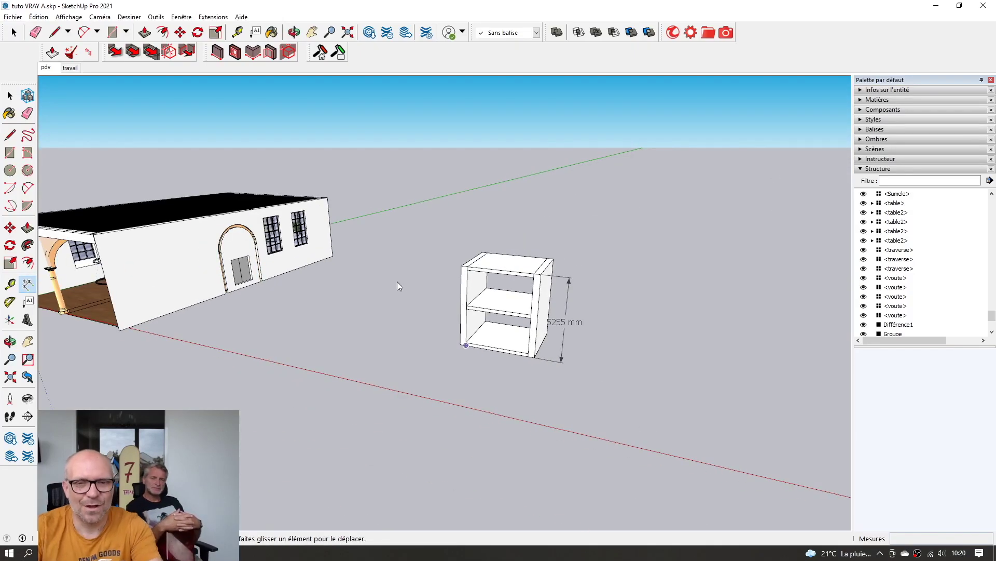
{"action": "key", "text": "space"}
{"action": "left_click_drag", "start_coordinate": [438, 196], "coordinate": [608, 420]}
{"action": "key", "text": "Delete"}
- Frame an interior view of the hall facing the red table and chairs, with the columns and the green-based cabinet in sight
{"action": "middle_click_drag", "start_coordinate": [608, 421], "coordinate": [774, 263]}
{"action": "scroll", "coordinate": [627, 244], "scroll_direction": "up", "scroll_amount": 10}
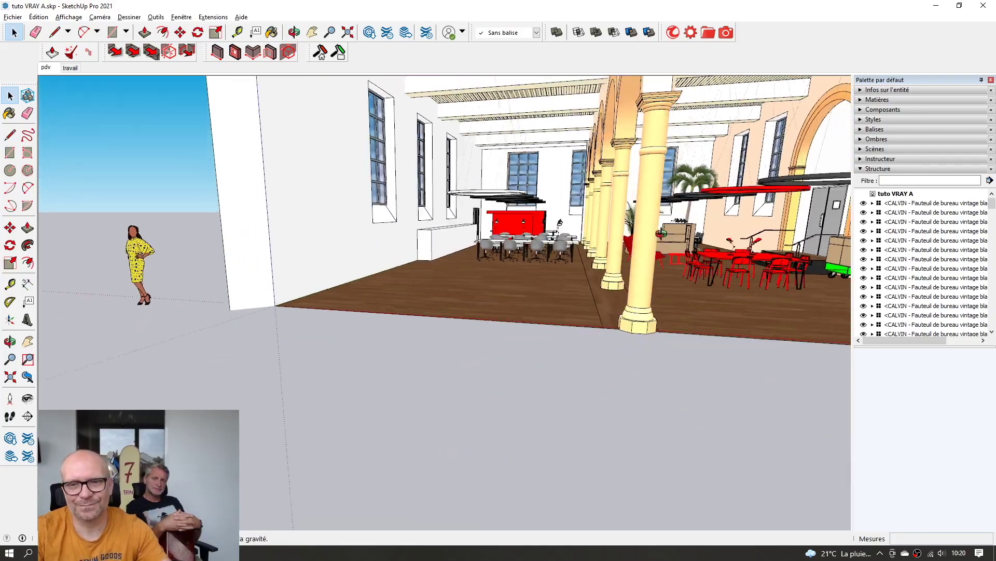
{"action": "middle_click_drag", "start_coordinate": [627, 244], "coordinate": [510, 332]}
{"action": "scroll", "coordinate": [511, 370], "scroll_direction": "up", "scroll_amount": 5}
{"action": "scroll", "coordinate": [510, 371], "scroll_direction": "up", "scroll_amount": 3}
{"action": "scroll", "coordinate": [500, 363], "scroll_direction": "down", "scroll_amount": 5}
{"action": "scroll", "coordinate": [518, 323], "scroll_direction": "up", "scroll_amount": 4}
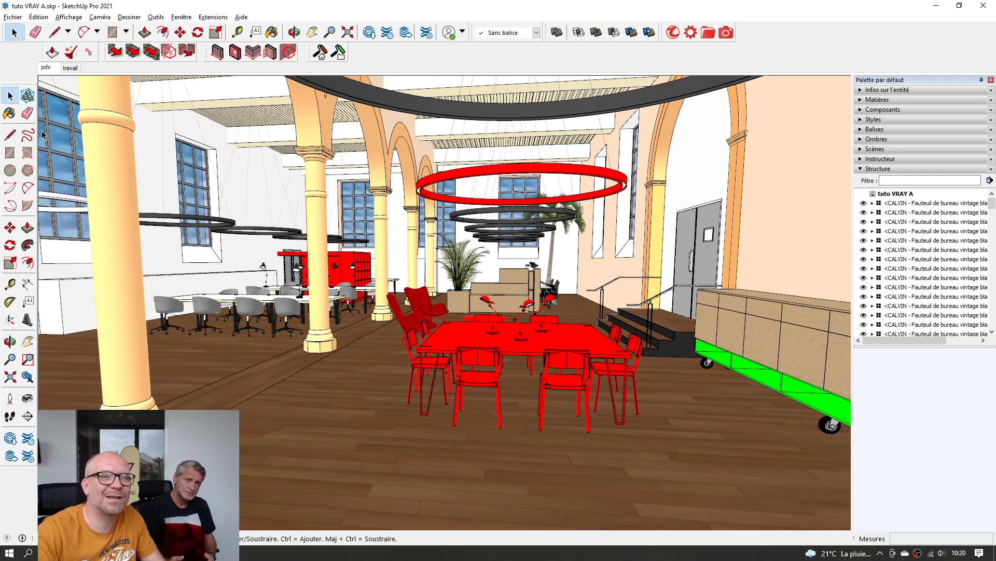
- Start a 2D graphic export as a PNG image and set its width to 4000 pixels in the export options
{"action": "left_click", "coordinate": [15, 17]}
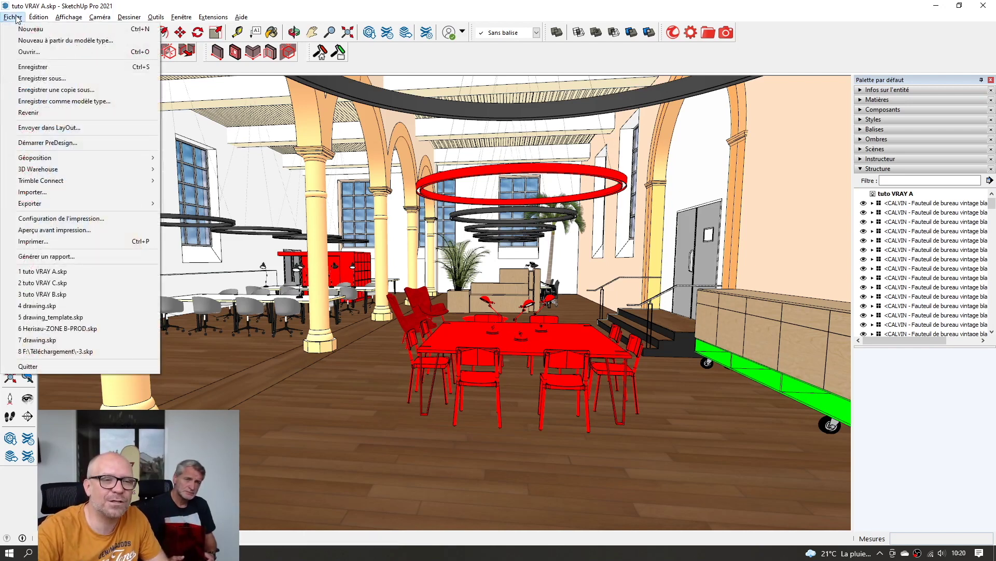
{"action": "mouse_move", "coordinate": [71, 207]}
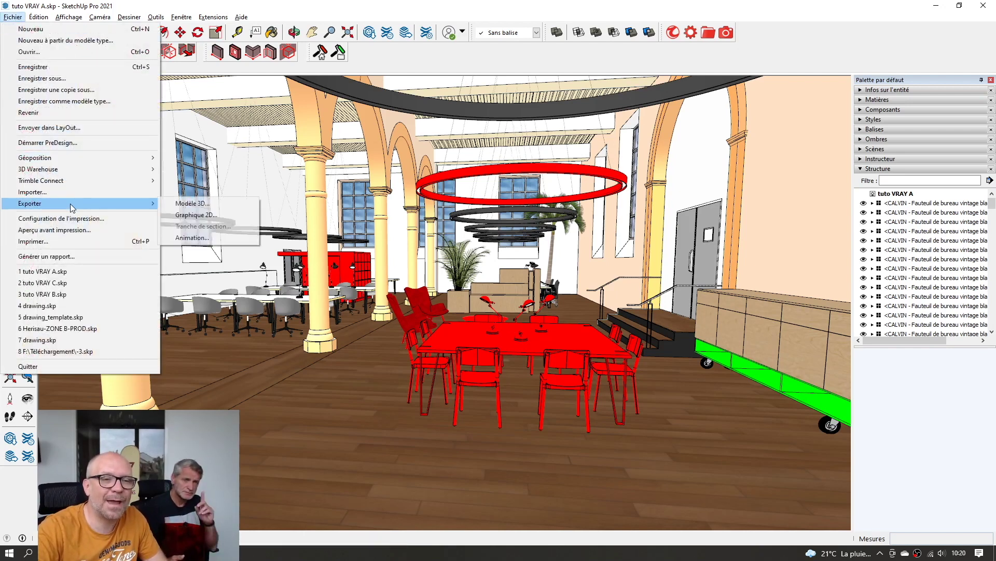
{"action": "left_click", "coordinate": [197, 215]}
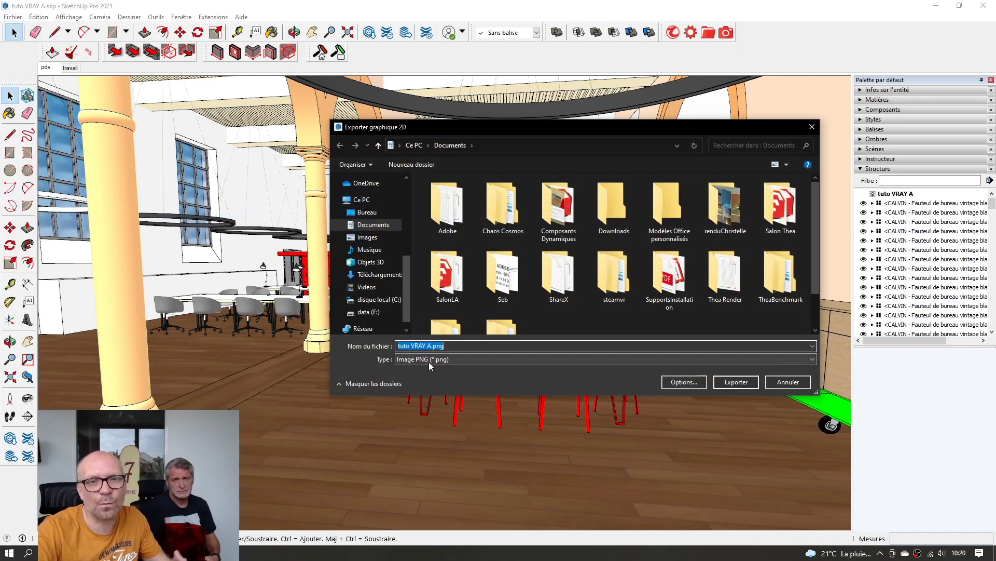
{"action": "left_click", "coordinate": [684, 382]}
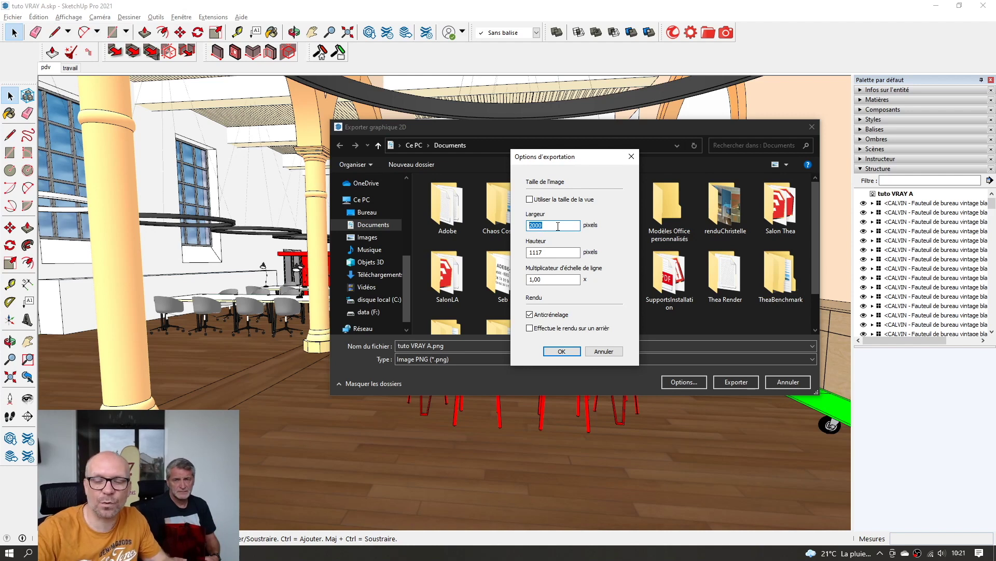
{"action": "type", "text": "4000"}
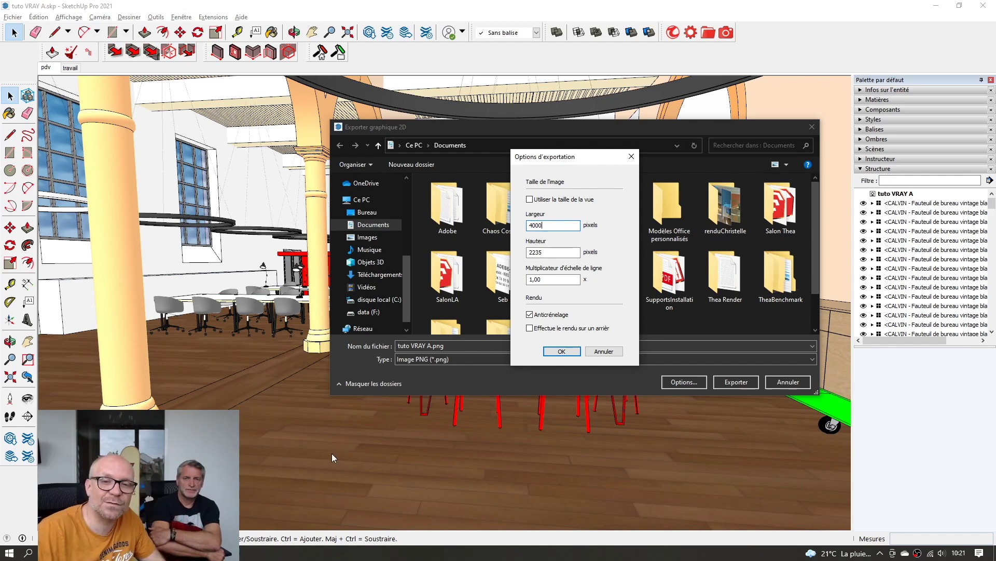
{"action": "left_click", "coordinate": [557, 280]}
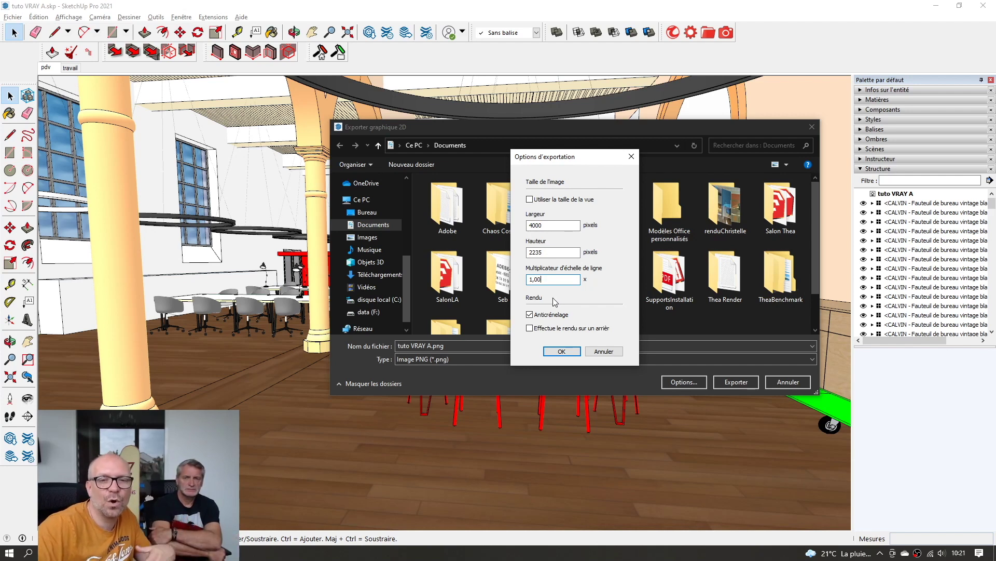
- Set the image width to 800 pixels and the line scale multiplier to 0,25, and export tuto VRAY A.png to Bureau
{"action": "left_click", "coordinate": [548, 227]}
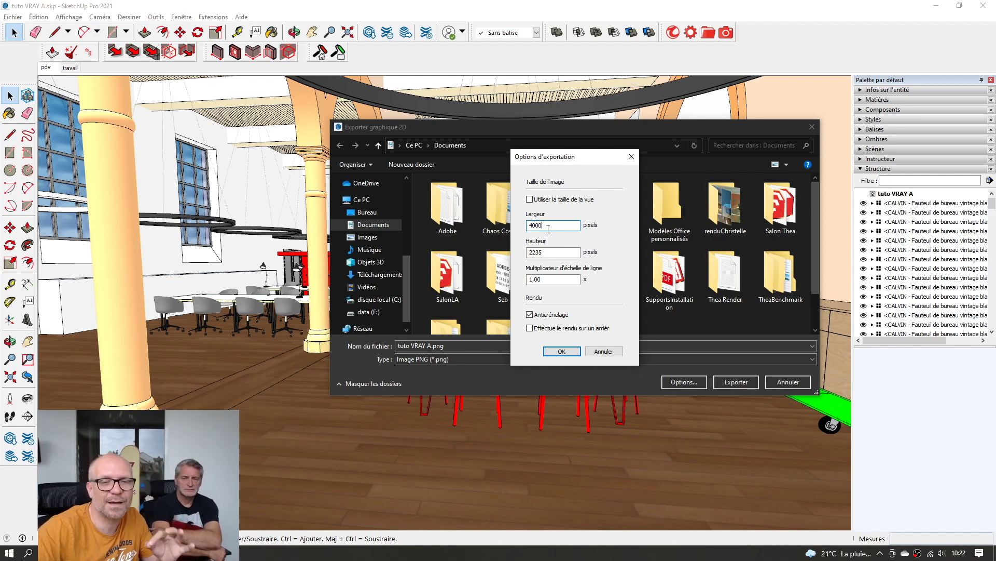
{"action": "left_click_drag", "start_coordinate": [548, 229], "coordinate": [485, 228]}
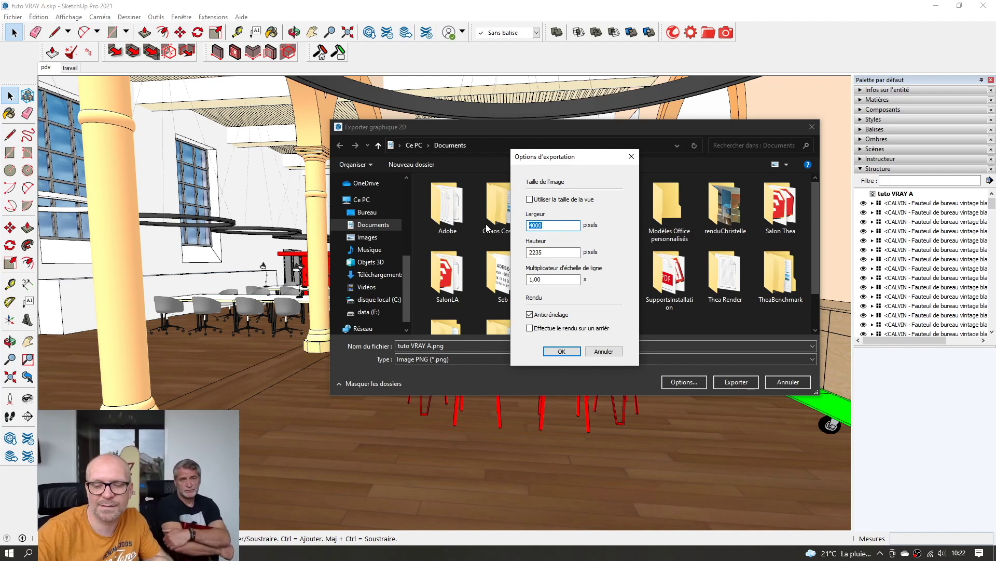
{"action": "type", "text": "800"}
{"action": "key", "text": "Tab"}
{"action": "key", "text": "Tab"}
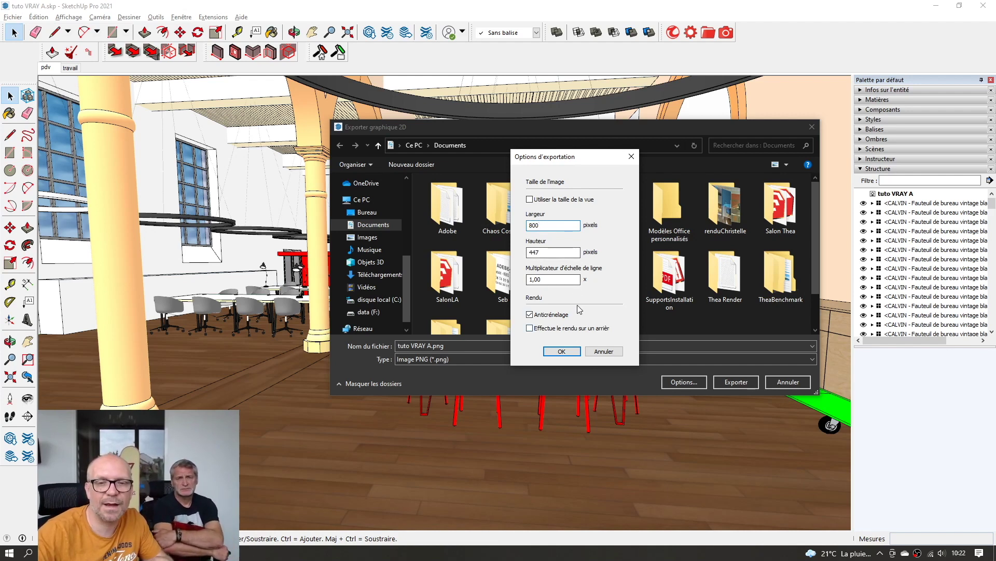
{"action": "type", "text": "0,25"}
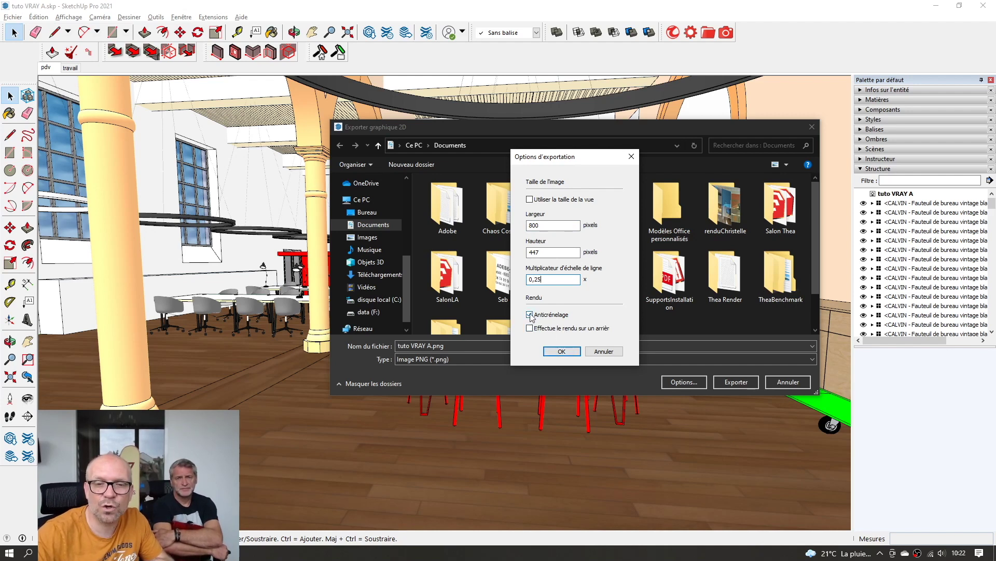
{"action": "left_click", "coordinate": [567, 353]}
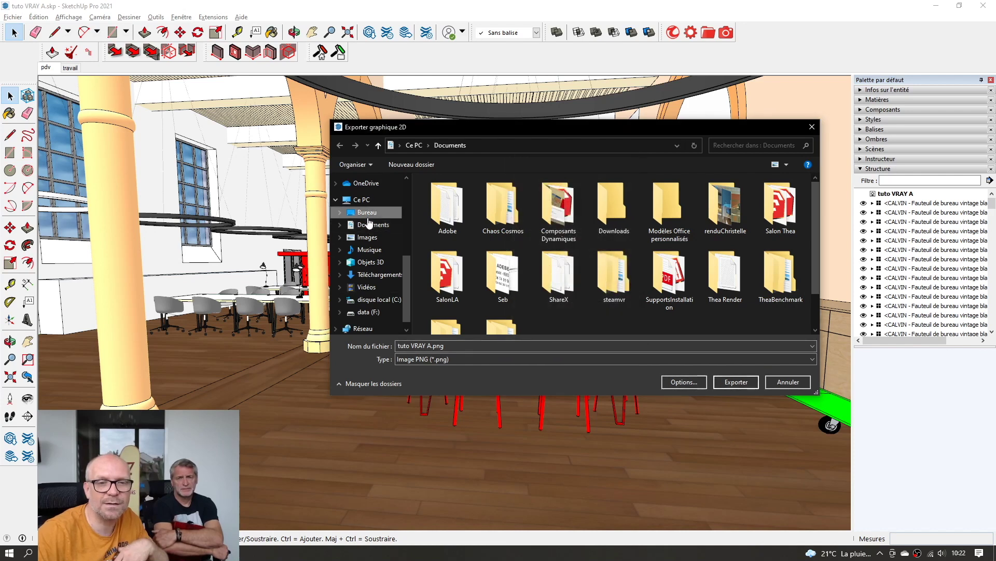
{"action": "left_click", "coordinate": [369, 218]}
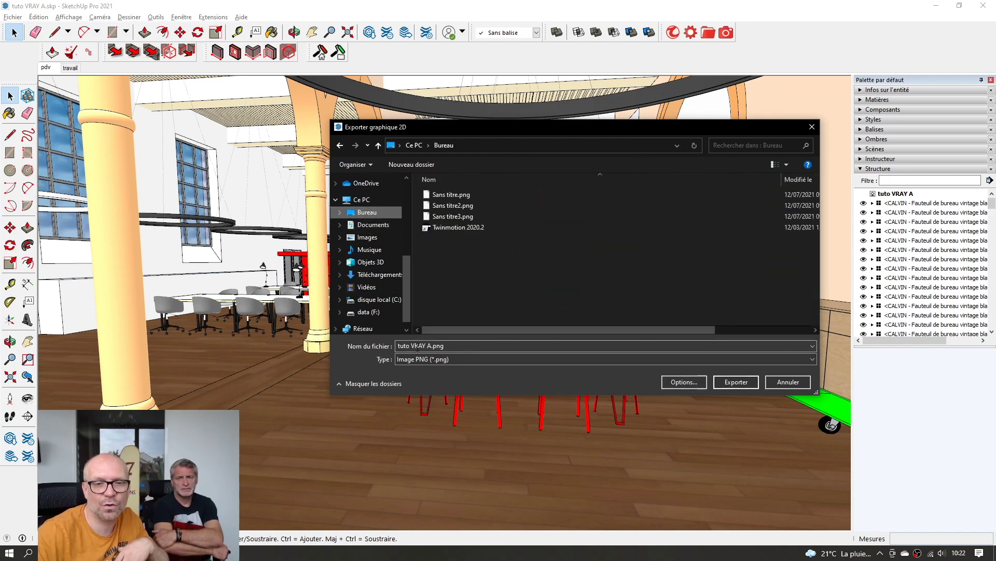
{"action": "left_click", "coordinate": [721, 381]}
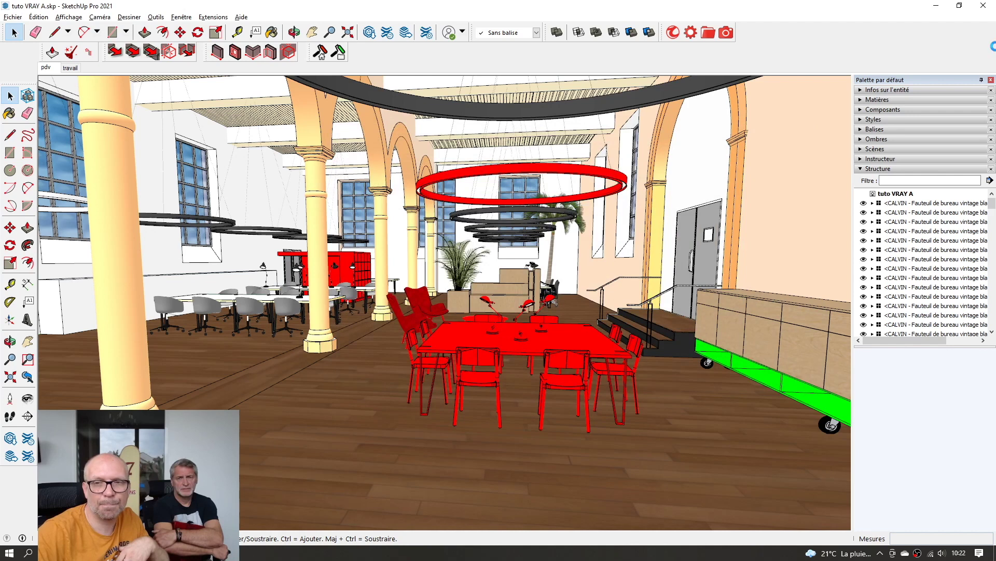
- Open tuto VRAY A.png from the desktop, examine its line quality up close, and return to SketchUp
{"action": "left_click", "coordinate": [938, 7]}
{"action": "left_click", "coordinate": [936, 9]}
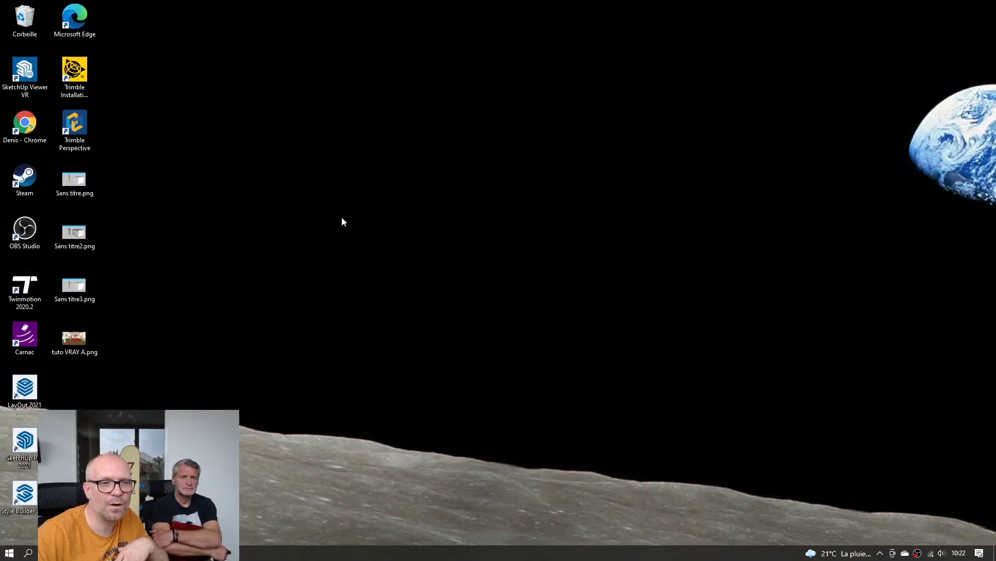
{"action": "double_click", "coordinate": [72, 344]}
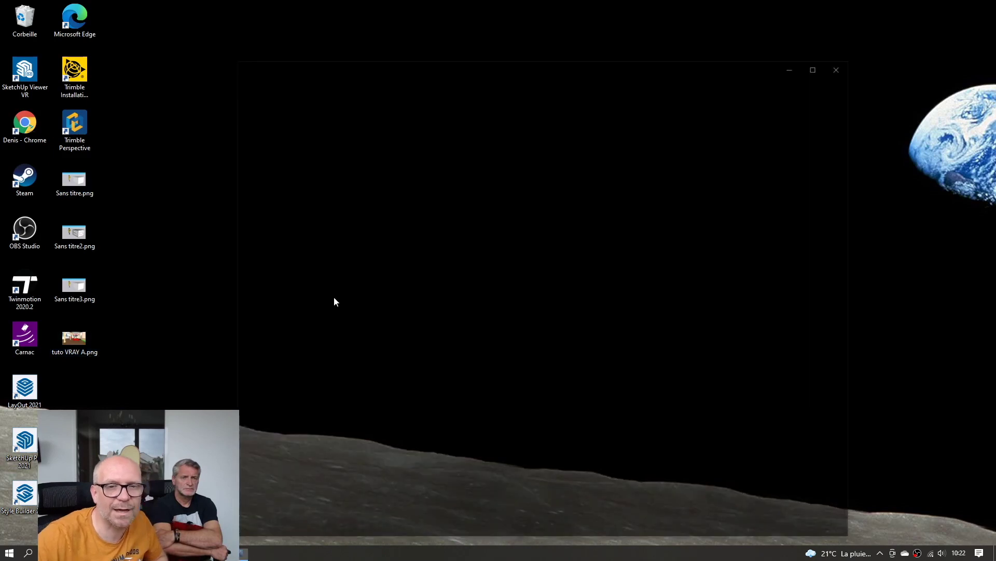
{"action": "left_click", "coordinate": [819, 66]}
{"action": "scroll", "coordinate": [649, 316], "scroll_direction": "down", "scroll_amount": 1}
{"action": "scroll", "coordinate": [664, 308], "scroll_direction": "up", "scroll_amount": 1}
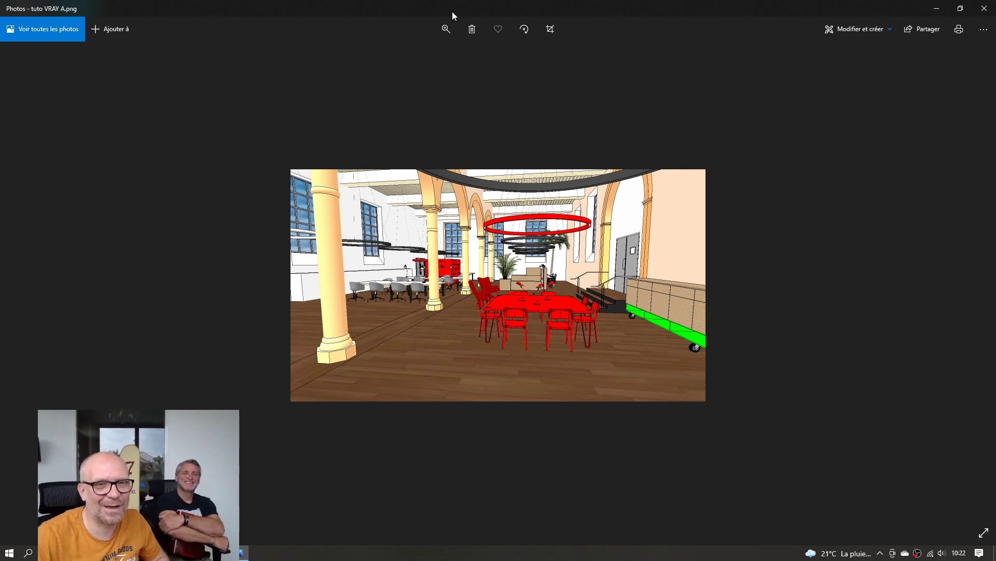
{"action": "left_click", "coordinate": [453, 30]}
{"action": "left_click_drag", "start_coordinate": [397, 55], "coordinate": [495, 55]}
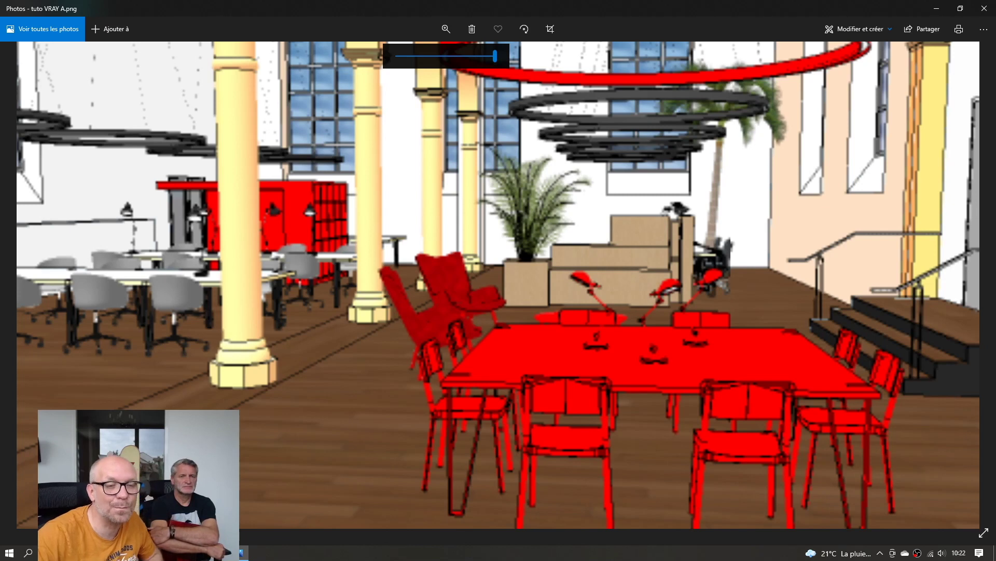
{"action": "left_click_drag", "start_coordinate": [493, 57], "coordinate": [384, 67]}
{"action": "left_click", "coordinate": [985, 9]}
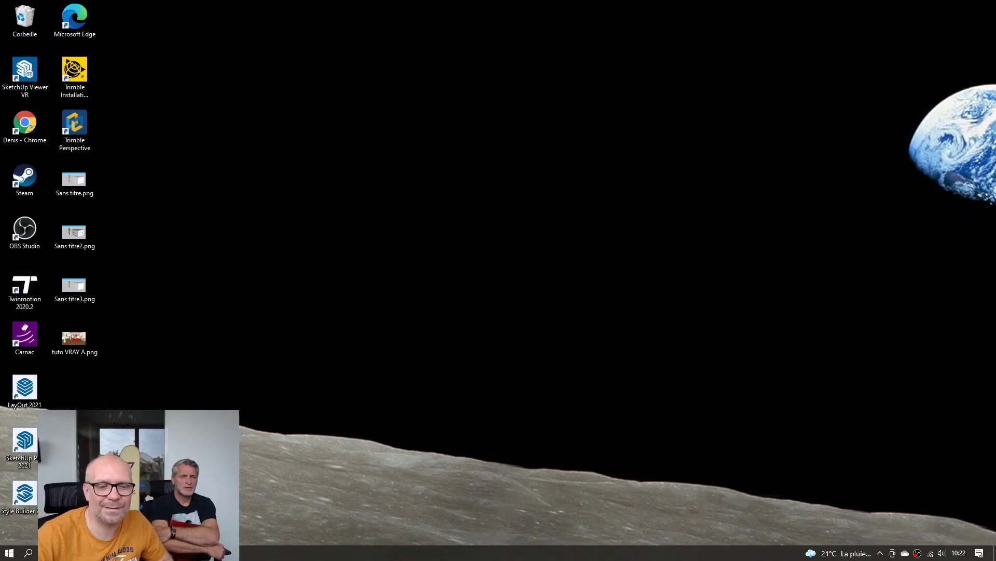
{"action": "key", "text": "alt+Tab"}
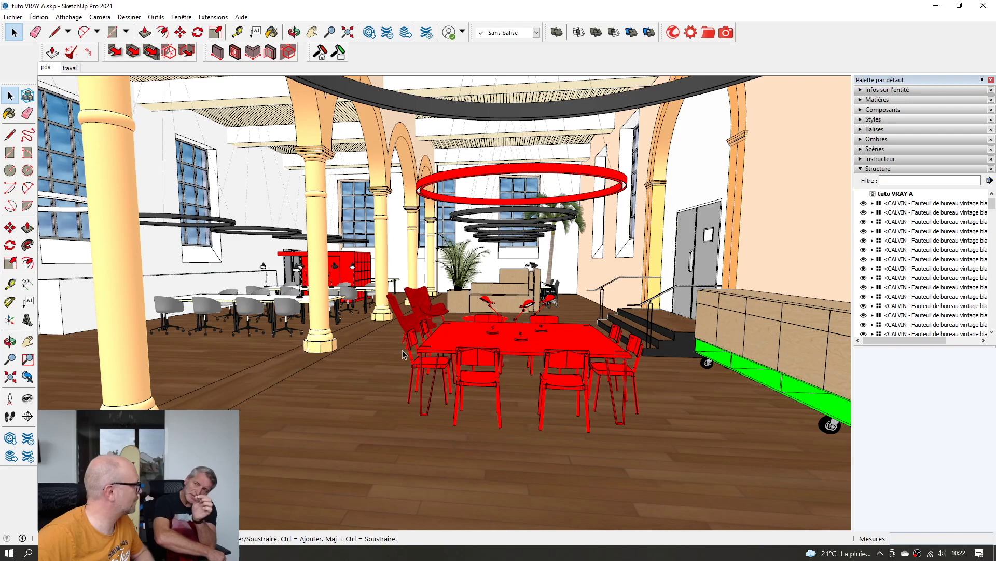
- Try the option to use the view size for another 2D graphic export and cancel the export
{"action": "left_click", "coordinate": [12, 16]}
{"action": "mouse_move", "coordinate": [74, 203]}
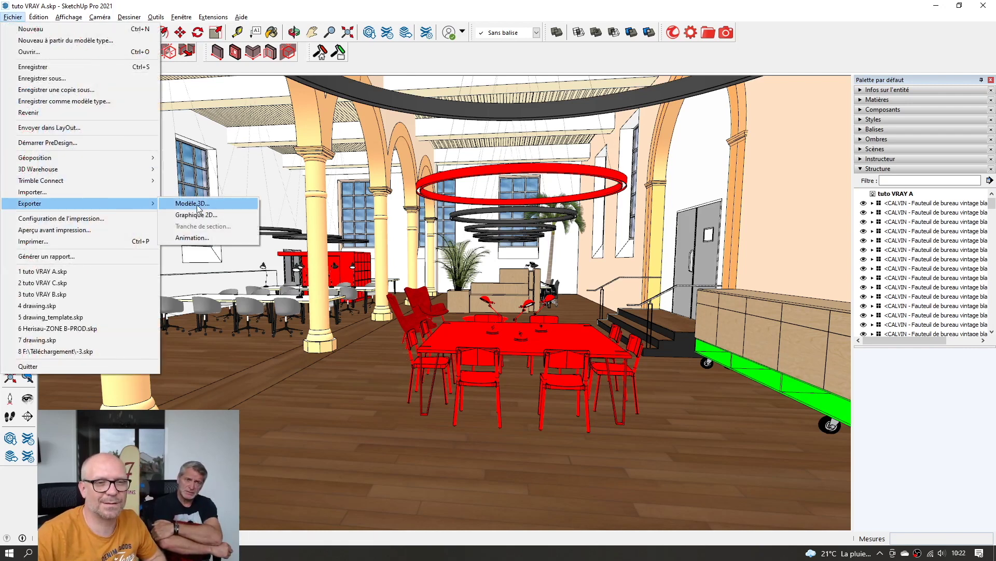
{"action": "left_click", "coordinate": [196, 214]}
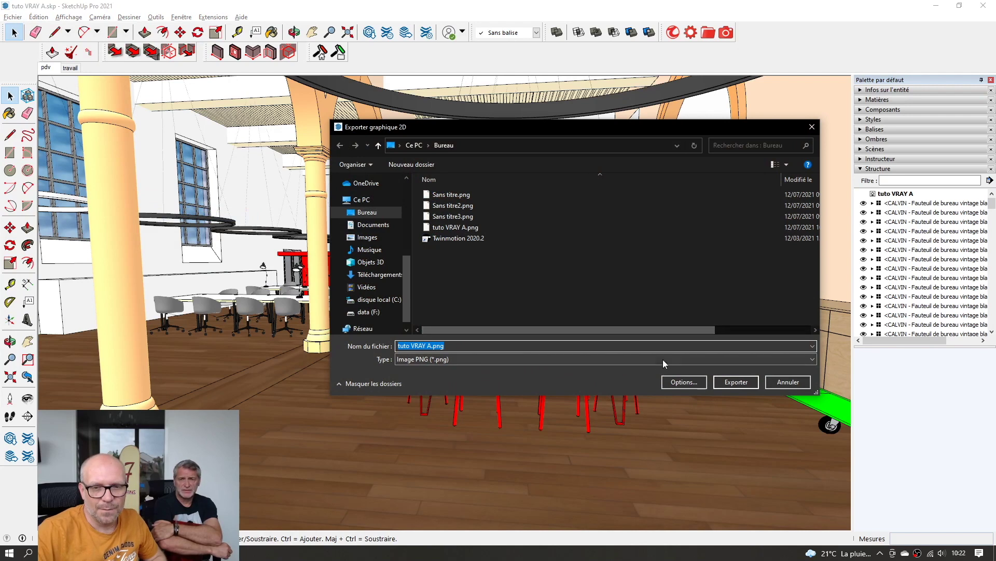
{"action": "left_click", "coordinate": [680, 382]}
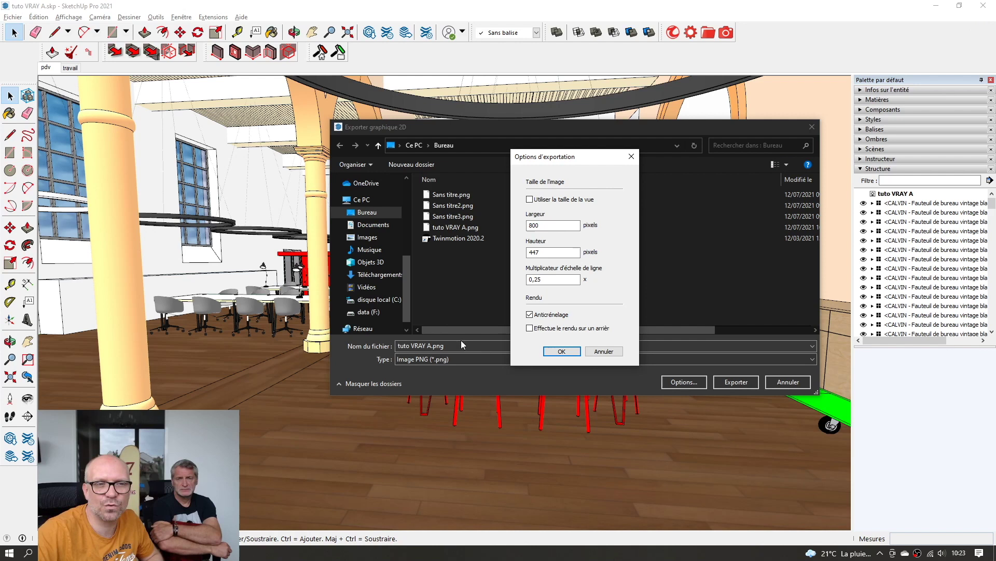
{"action": "left_click", "coordinate": [549, 200]}
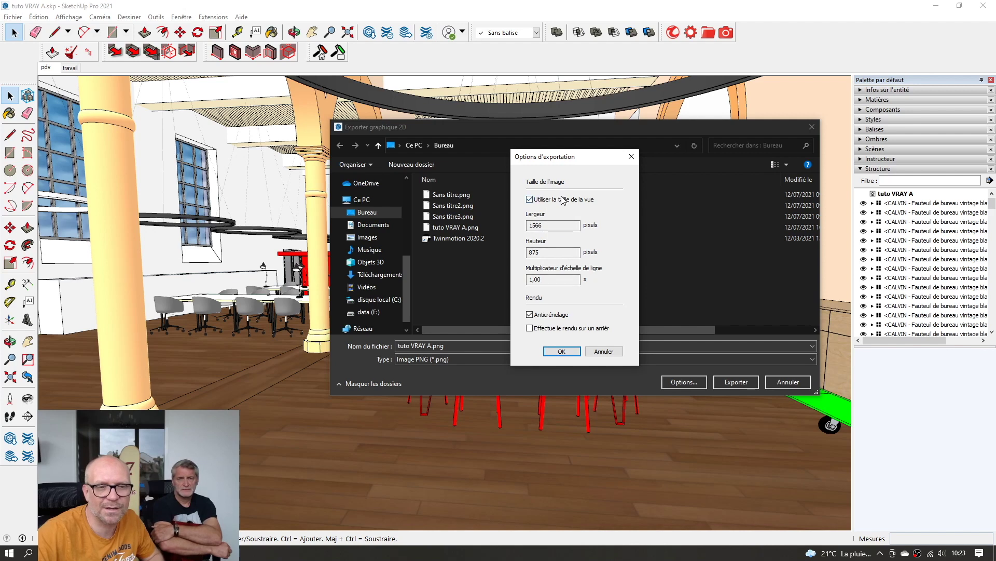
{"action": "left_click", "coordinate": [604, 352]}
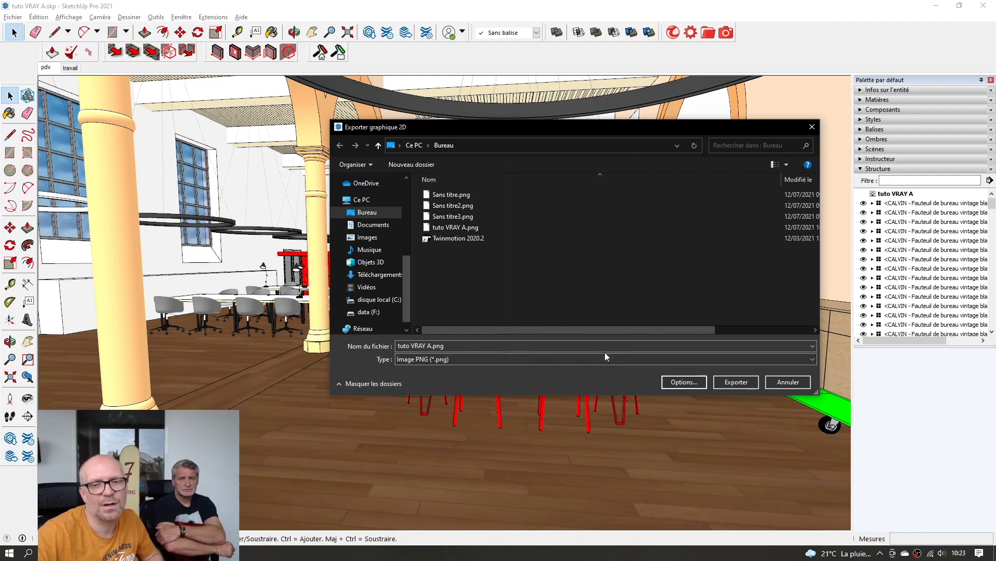
{"action": "left_click", "coordinate": [789, 381]}
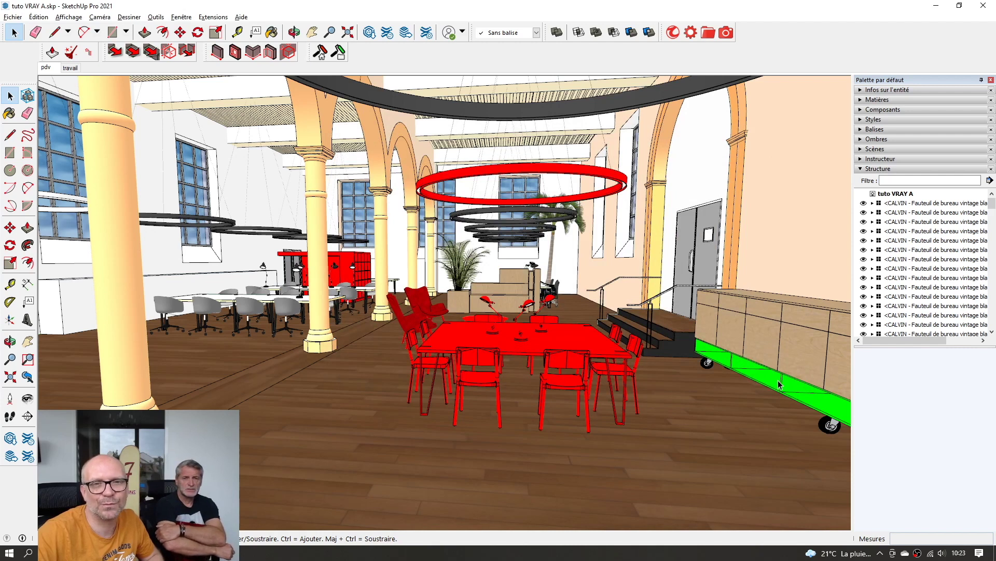